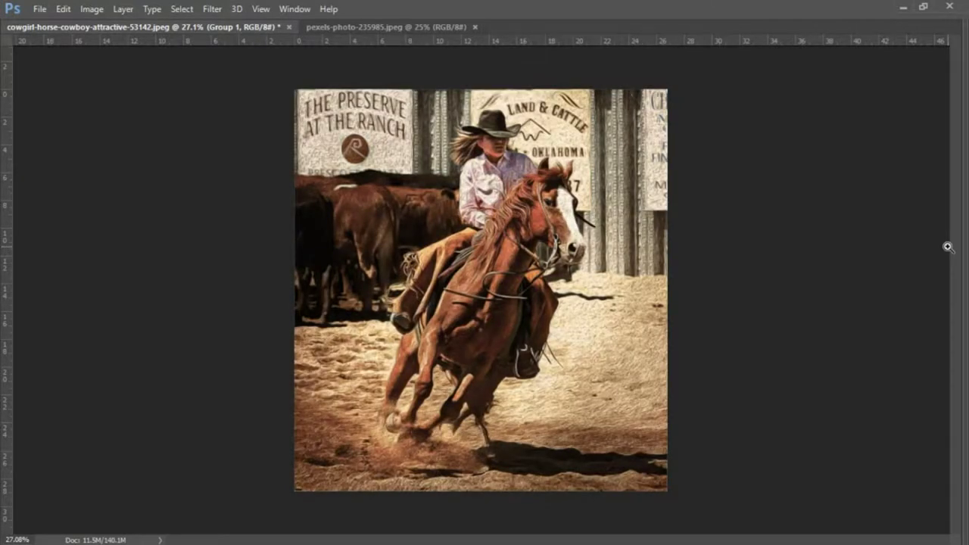
- Undo and redo to compare the Subject photo with and without the painted effect
{"action": "key", "text": "ctrl+z"}
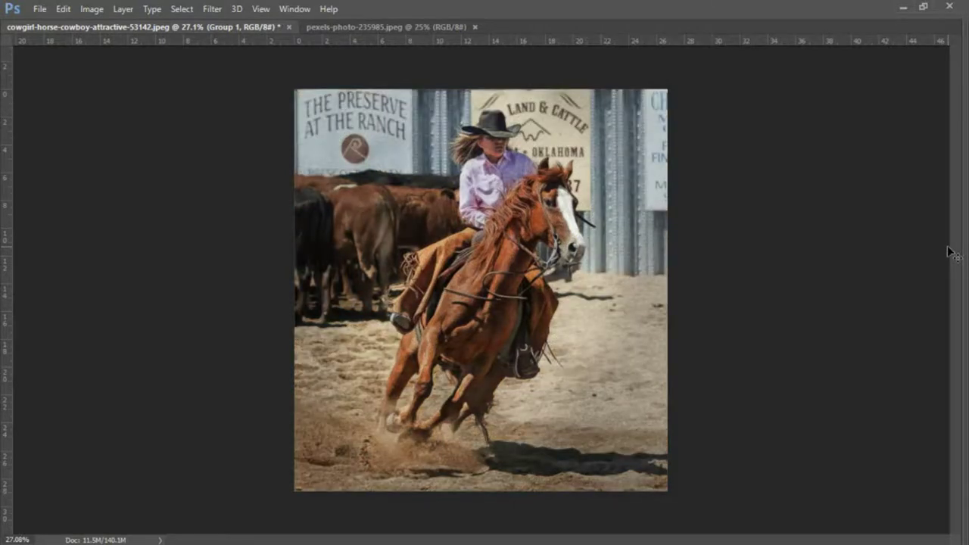
{"action": "key", "text": "ctrl+z"}
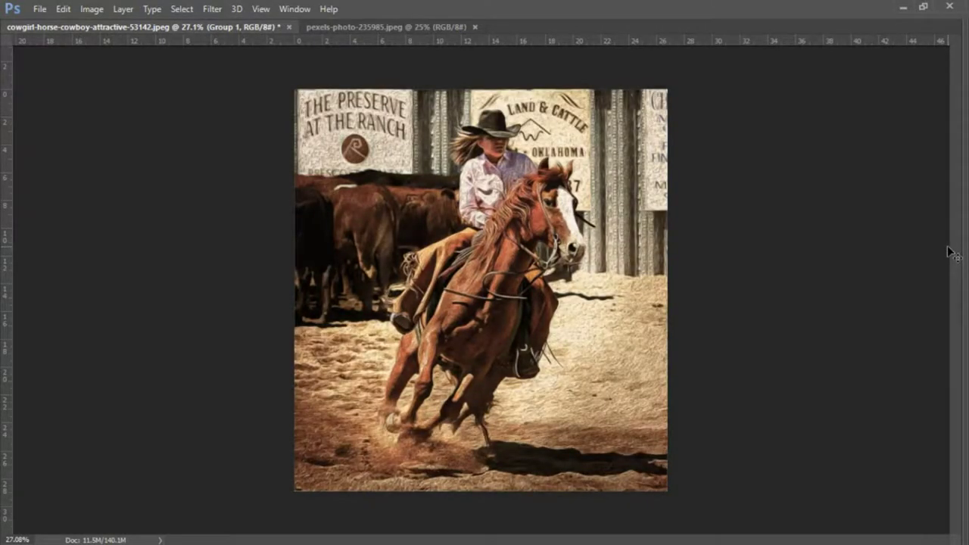
{"action": "key", "text": "z"}
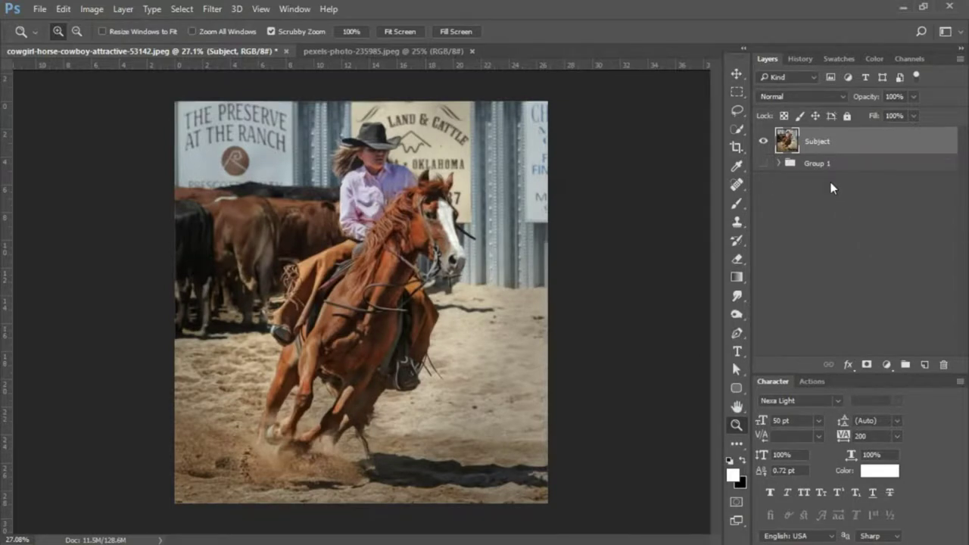
- Duplicate Subject, apply High Pass to the copy, and blend it in Linear Light
{"action": "key", "text": "ctrl+j"}
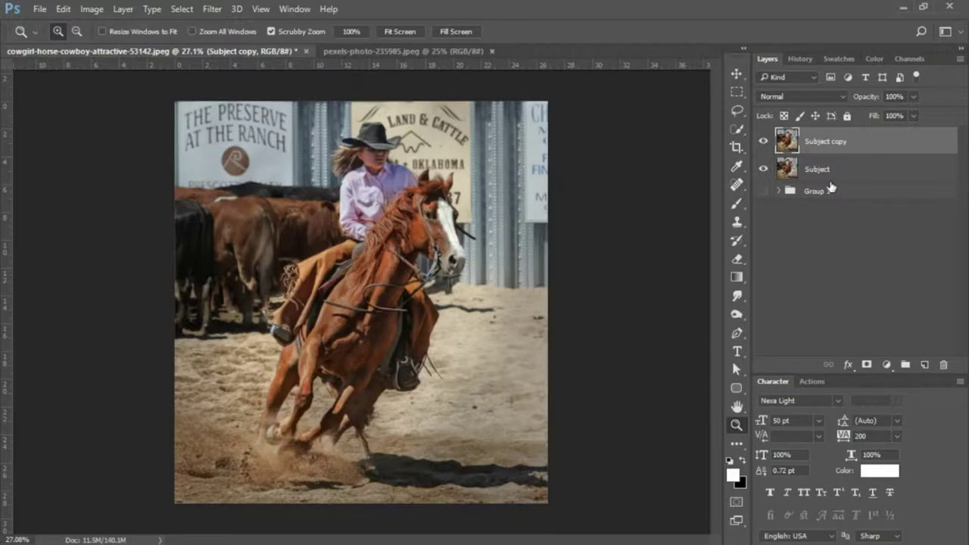
{"action": "left_click", "coordinate": [212, 9]}
{"action": "mouse_move", "coordinate": [270, 345]}
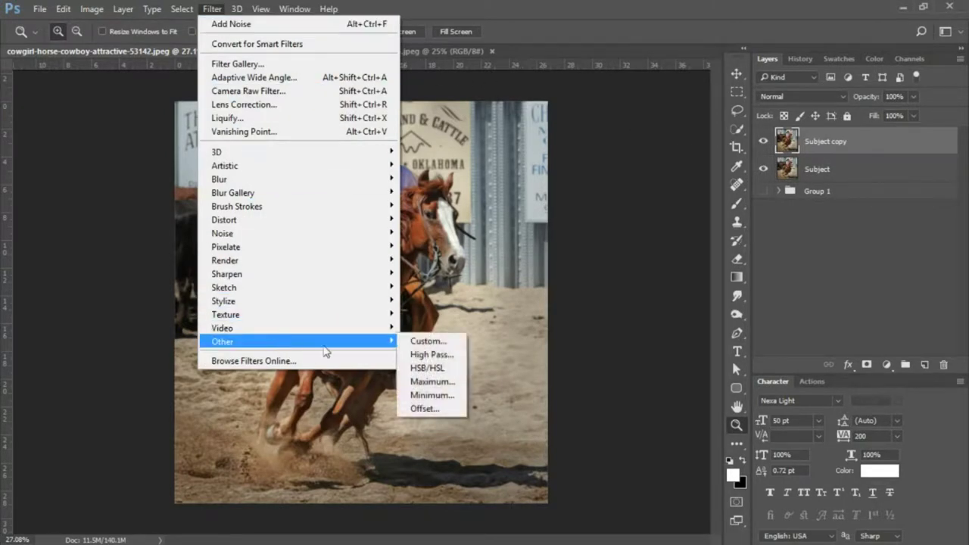
{"action": "left_click", "coordinate": [422, 354]}
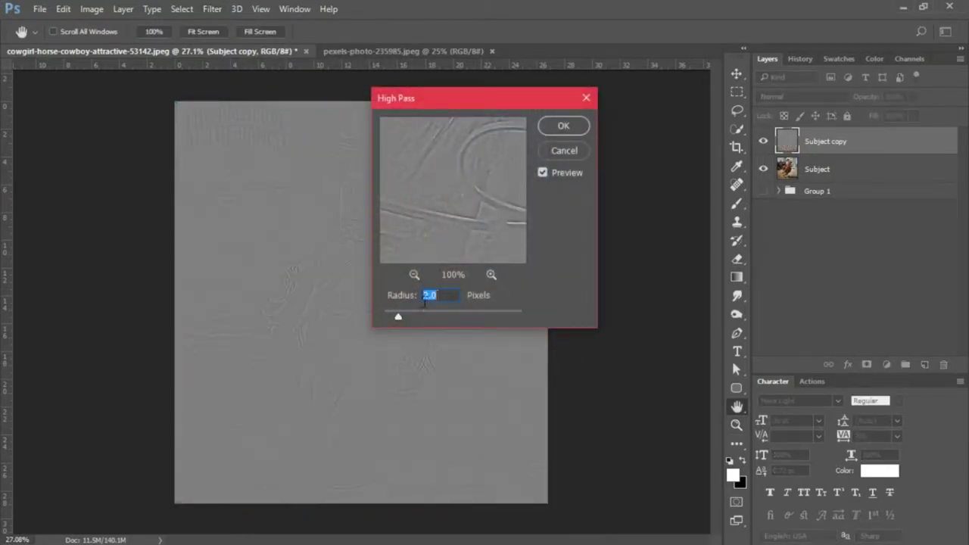
{"action": "left_click", "coordinate": [555, 127]}
{"action": "key", "text": "z"}
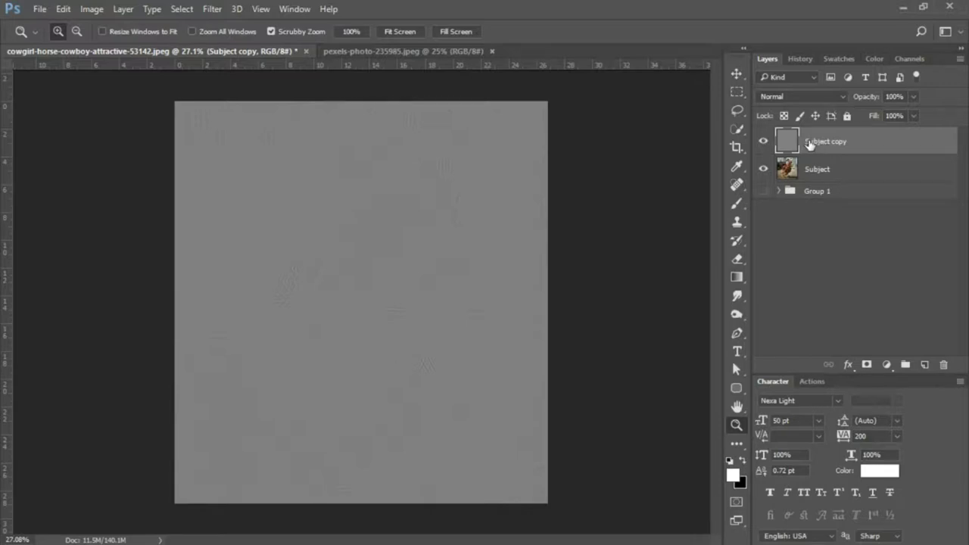
{"action": "left_click", "coordinate": [812, 96]}
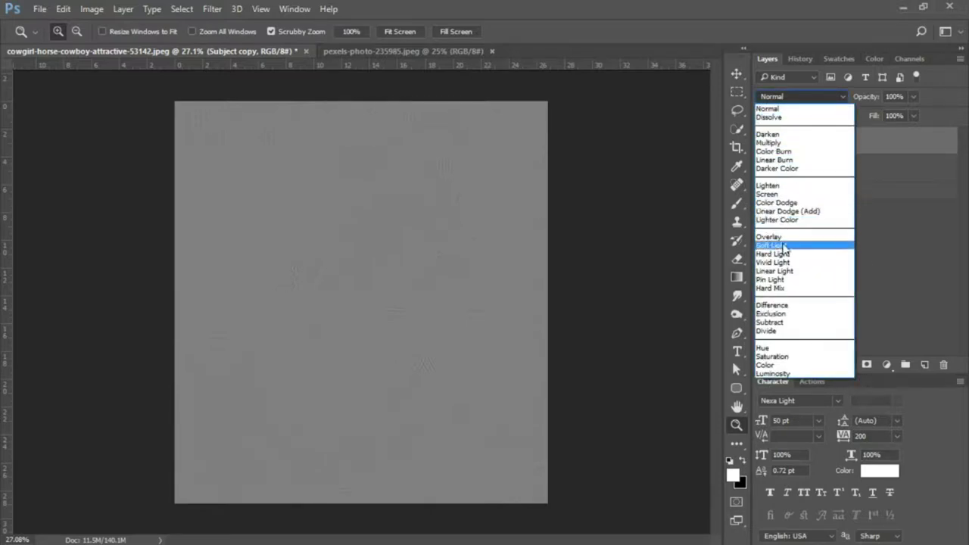
{"action": "left_click", "coordinate": [780, 271]}
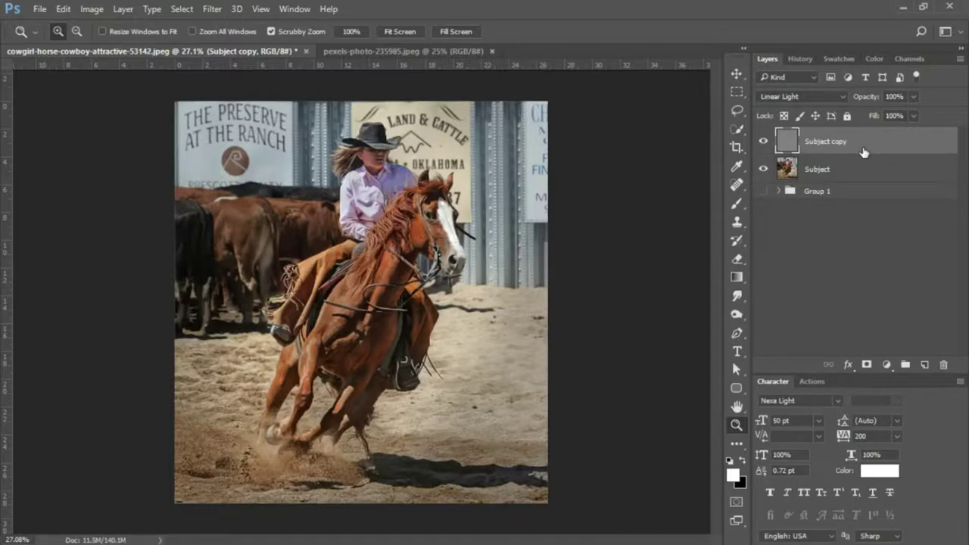
- Stamp visible layers into Layer 8 and apply Oil Paint (Stylization 2.0, Shine 4.1)
{"action": "key", "text": "ctrl+shift+alt+e"}
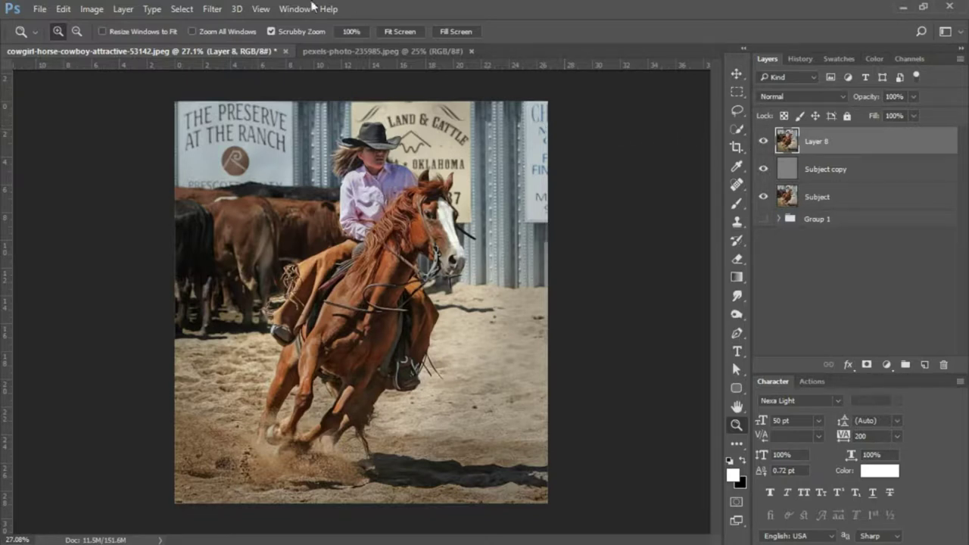
{"action": "left_click", "coordinate": [213, 9]}
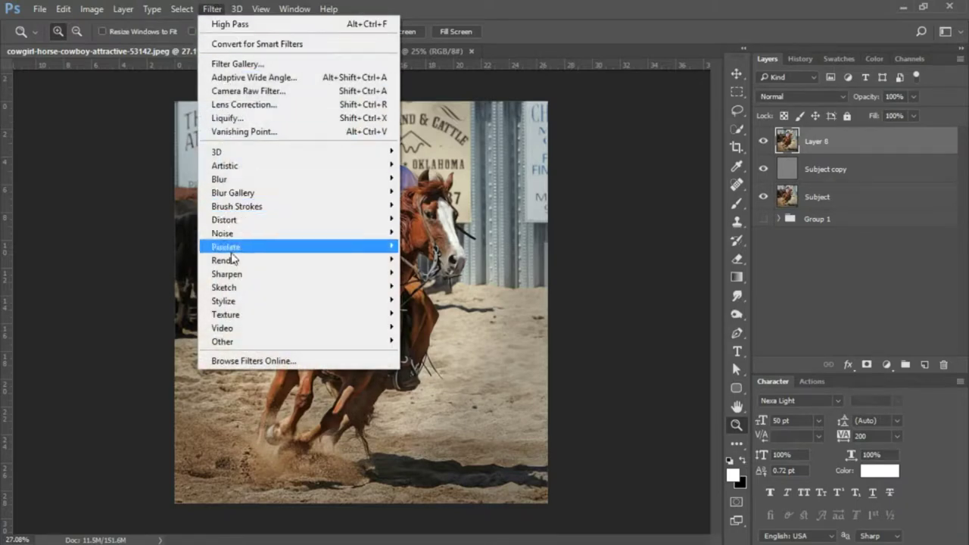
{"action": "mouse_move", "coordinate": [295, 303]}
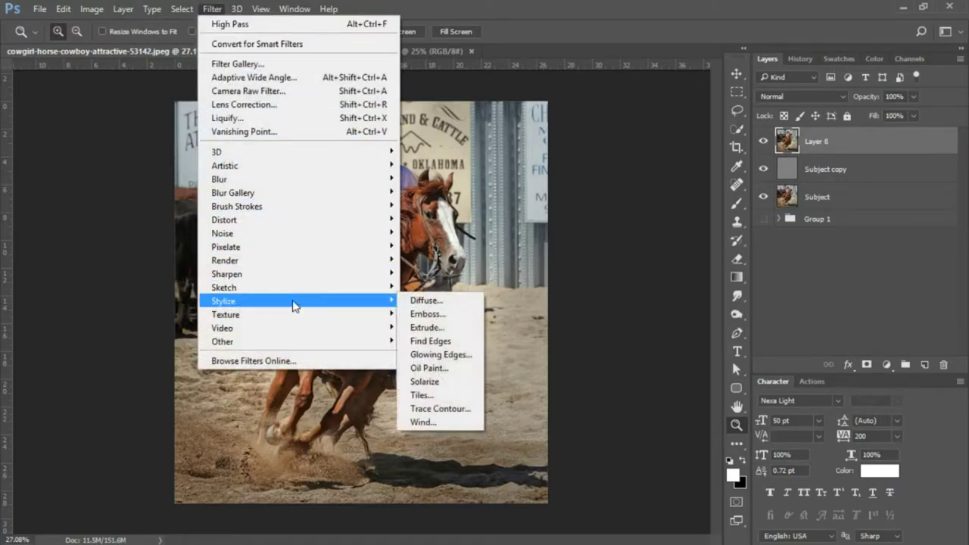
{"action": "left_click", "coordinate": [459, 369]}
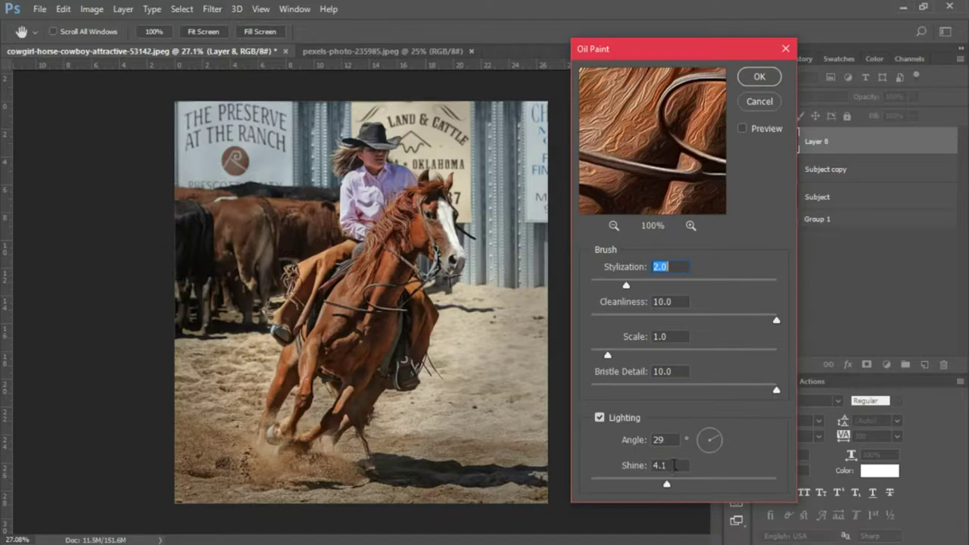
{"action": "left_click", "coordinate": [758, 79]}
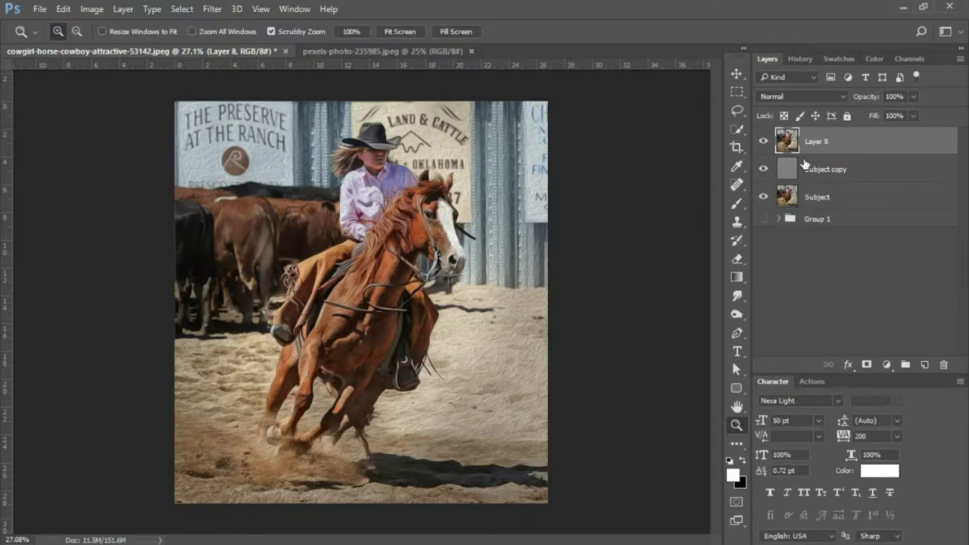
- Duplicate Layer 8 and set the copy's blend mode to Overlay
{"action": "key", "text": "ctrl+j"}
{"action": "left_click", "coordinate": [797, 97]}
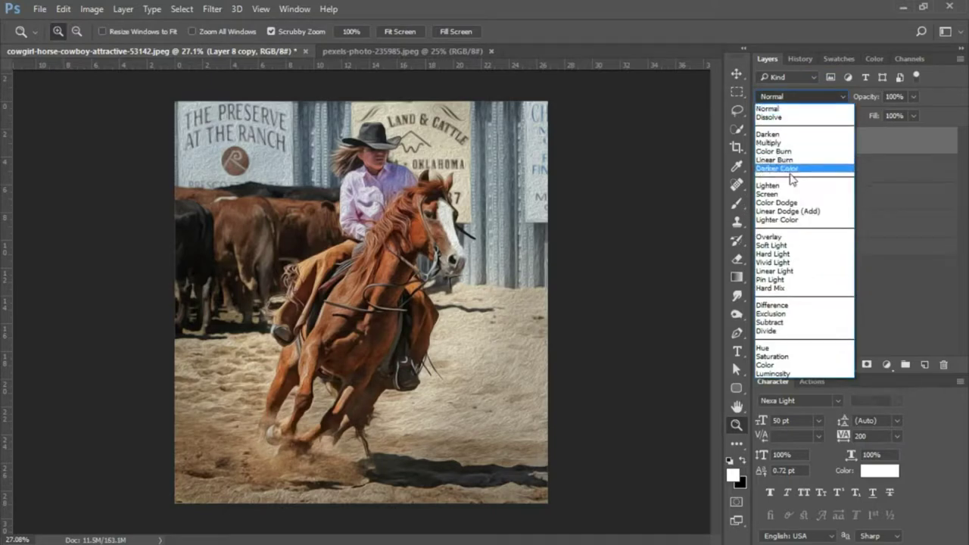
{"action": "left_click", "coordinate": [785, 238]}
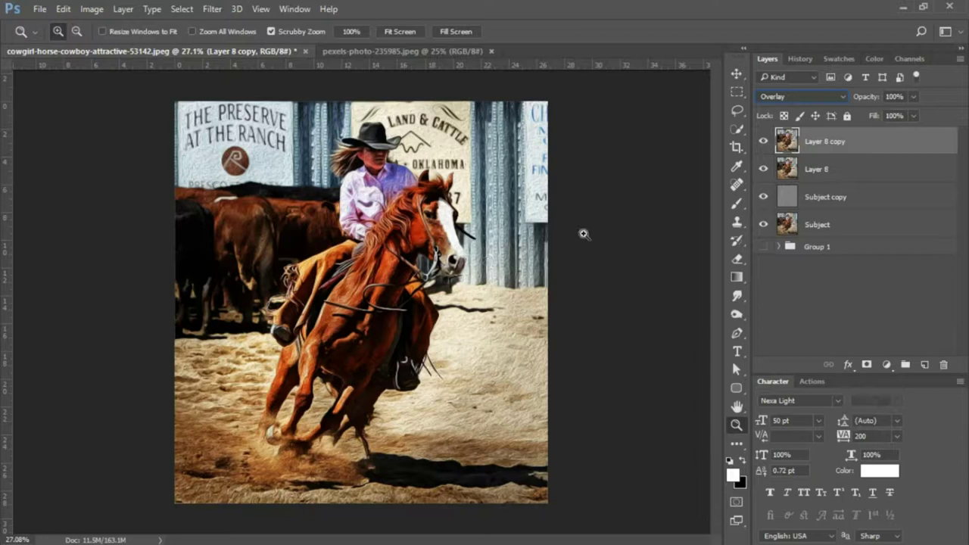
{"action": "left_click", "coordinate": [907, 58]}
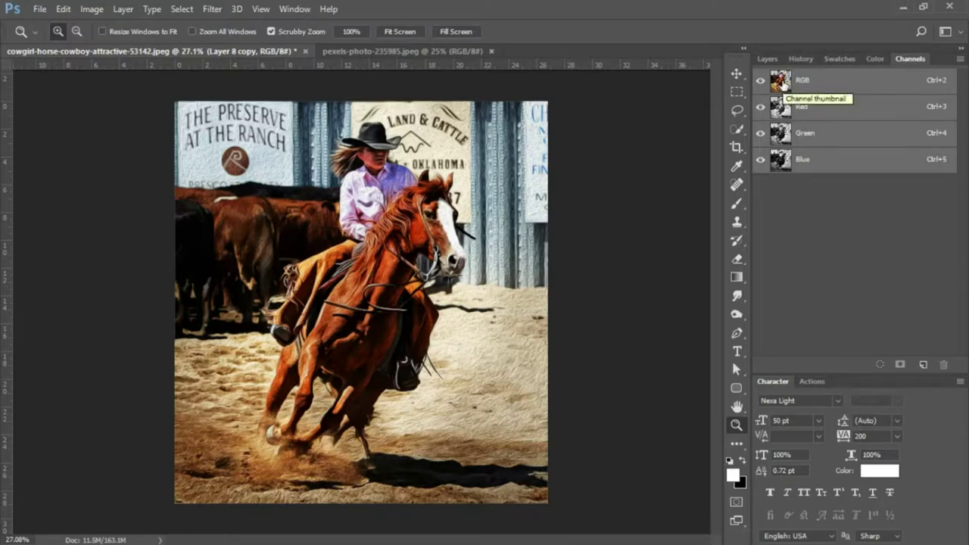
- Select the RGB highlights, put them on new Layer 9, and blend it in Vivid Light at 80%
{"action": "left_click", "coordinate": [779, 82], "text": "ctrl"}
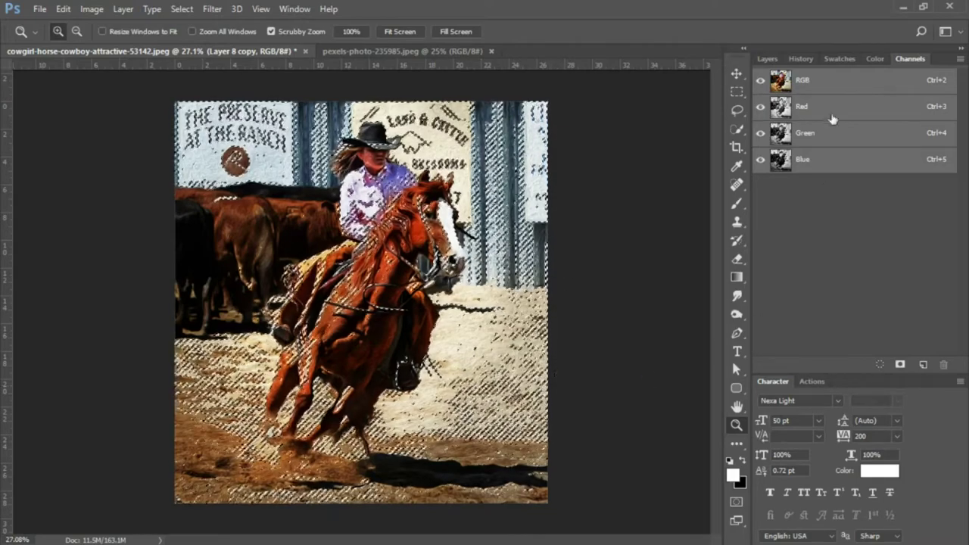
{"action": "left_click", "coordinate": [767, 60]}
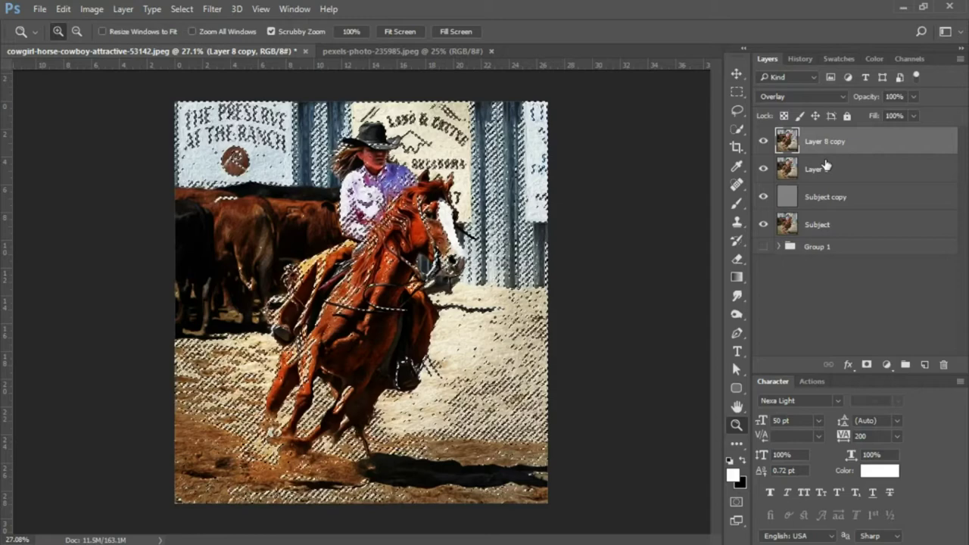
{"action": "key", "text": "ctrl+d"}
{"action": "key", "text": "ctrl+shift+alt+n"}
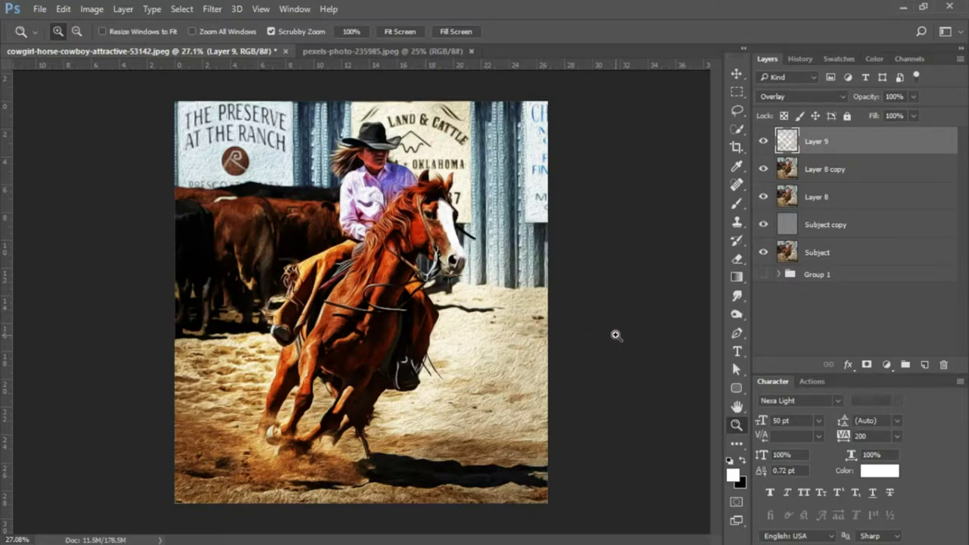
{"action": "left_click", "coordinate": [788, 96]}
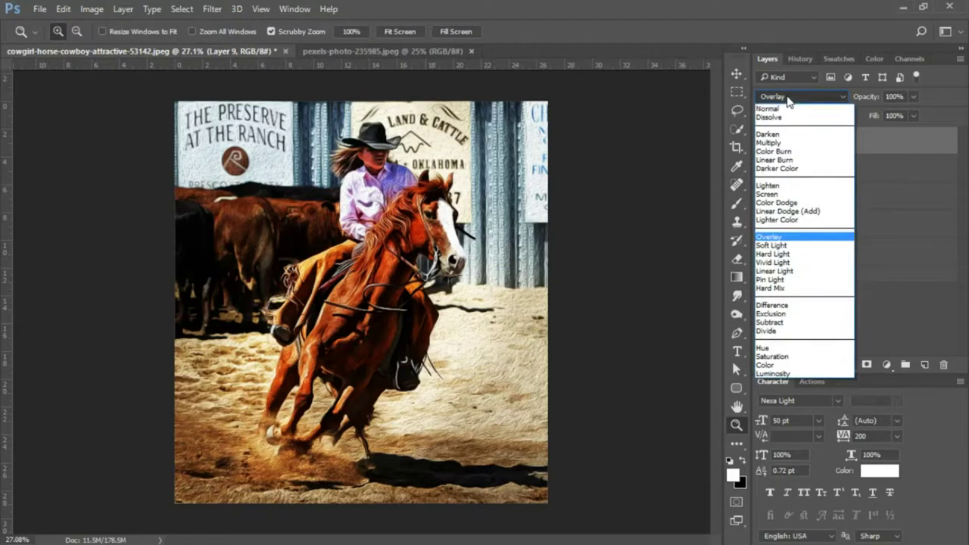
{"action": "left_click", "coordinate": [780, 262]}
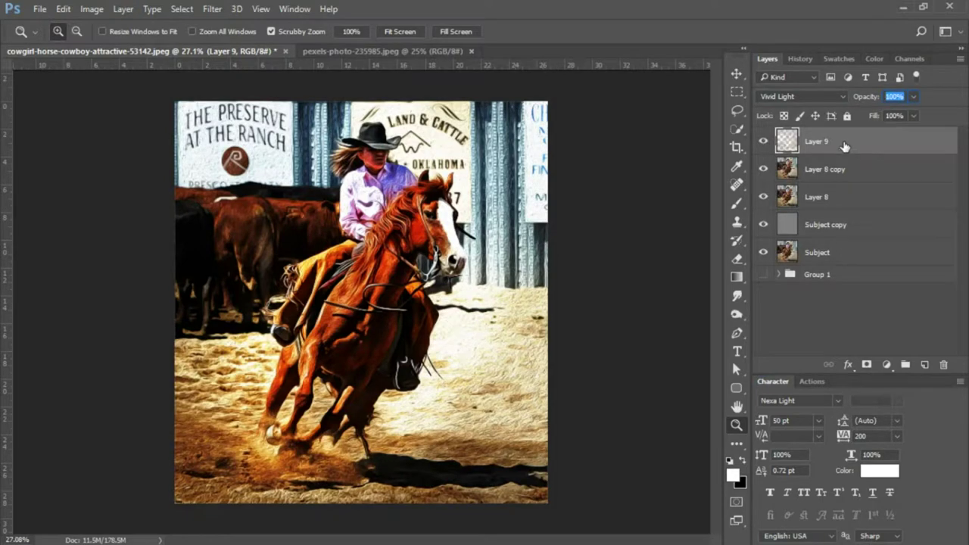
{"action": "type", "text": "80"}
- Copy the RGB highlights onto Layer 10, reapply the last filter, and deselect
{"action": "left_click", "coordinate": [912, 58]}
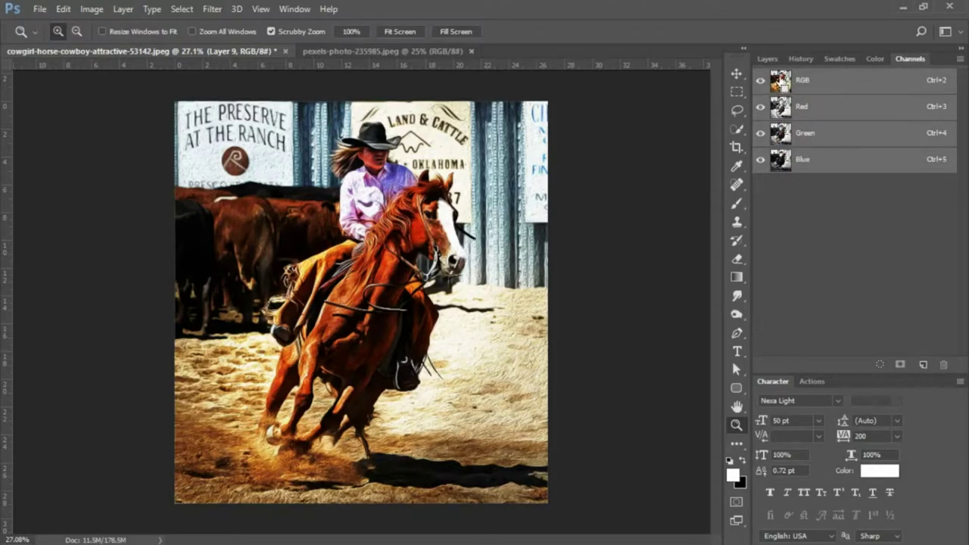
{"action": "left_click", "coordinate": [779, 80], "text": "ctrl"}
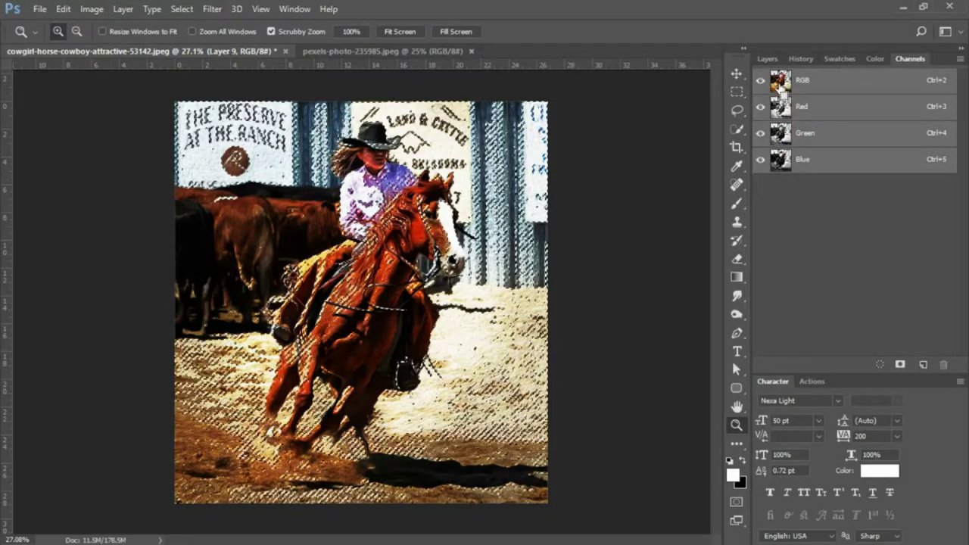
{"action": "left_click", "coordinate": [762, 59]}
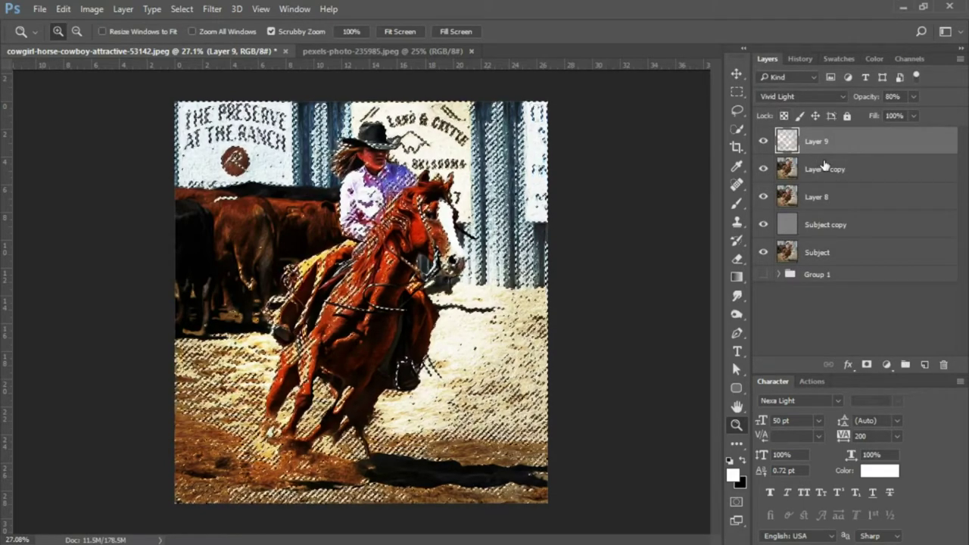
{"action": "key", "text": "ctrl+j"}
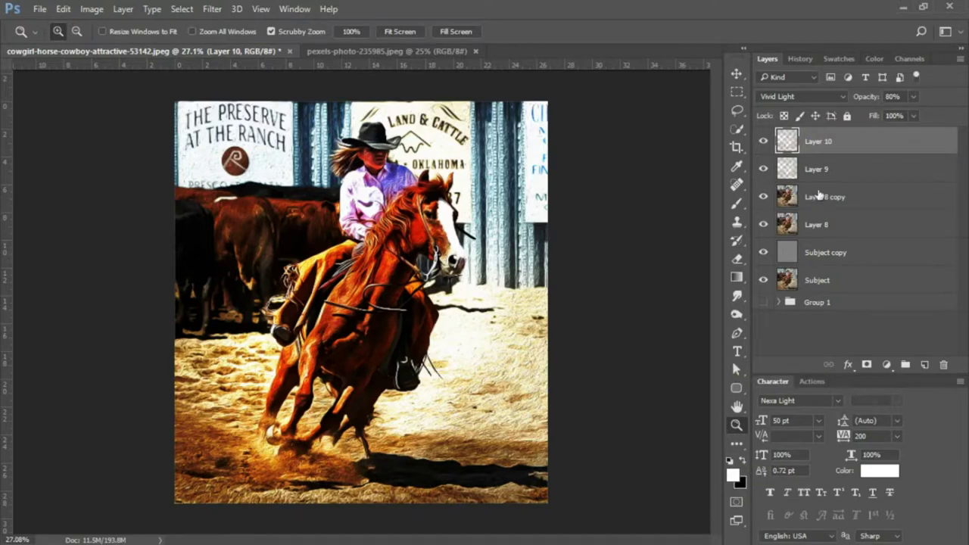
{"action": "left_click", "coordinate": [789, 143], "text": "ctrl"}
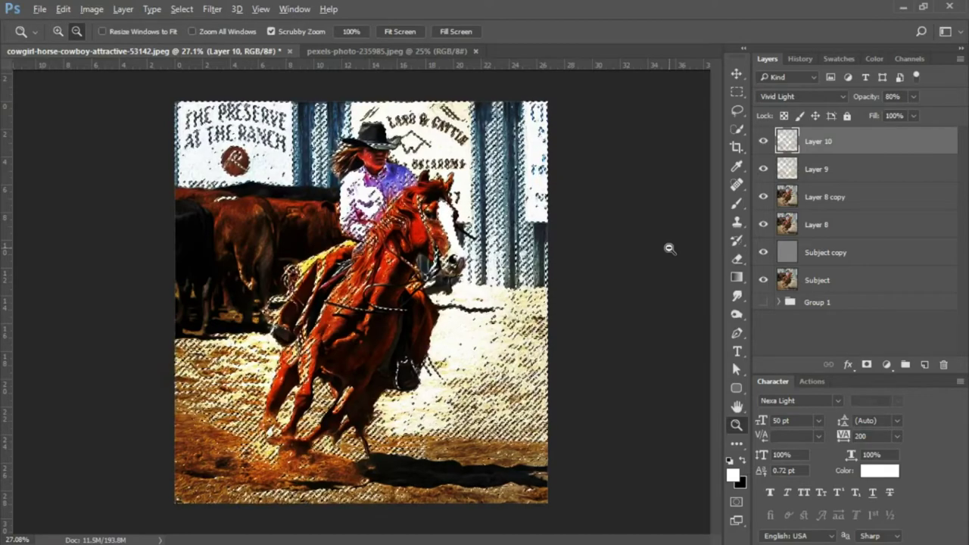
{"action": "key", "text": "ctrl+f"}
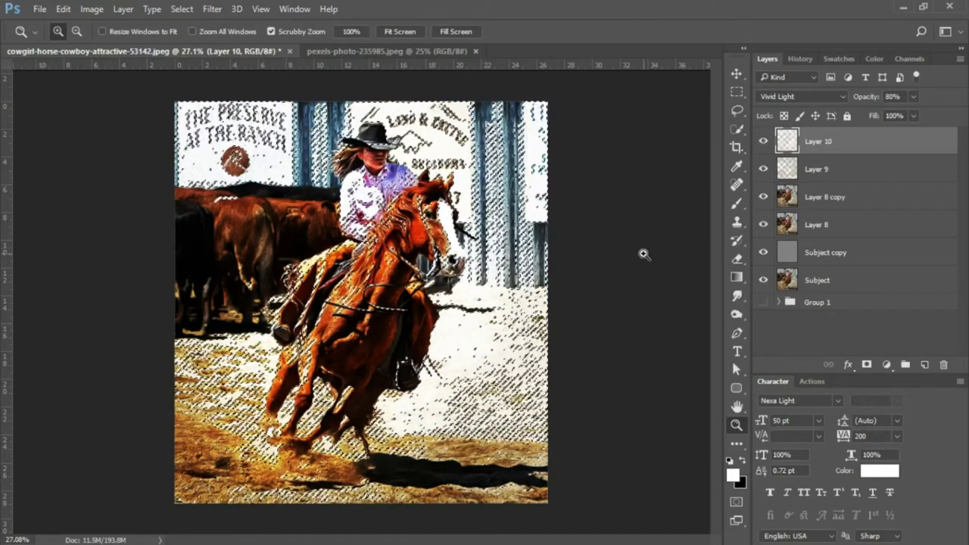
{"action": "key", "text": "ctrl+d"}
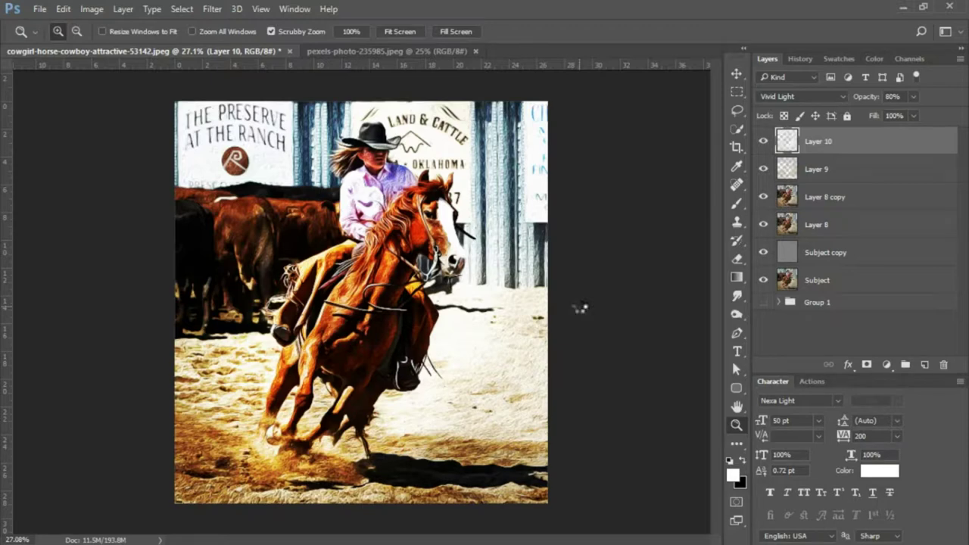
- Stamp visible into Layer 11 and apply Poster Edges (thickness 0, intensity 0, posterization 6)
{"action": "key", "text": "ctrl+shift+alt+e"}
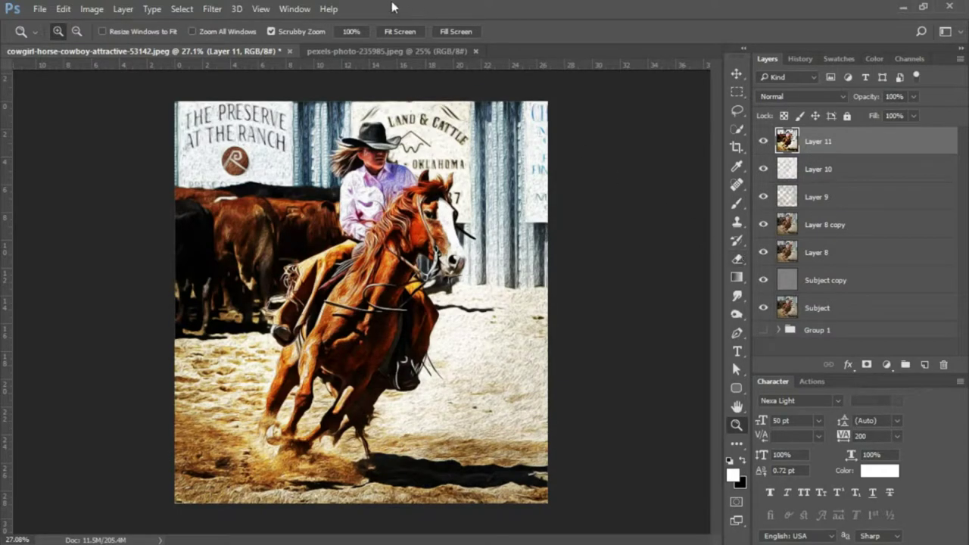
{"action": "left_click", "coordinate": [204, 10]}
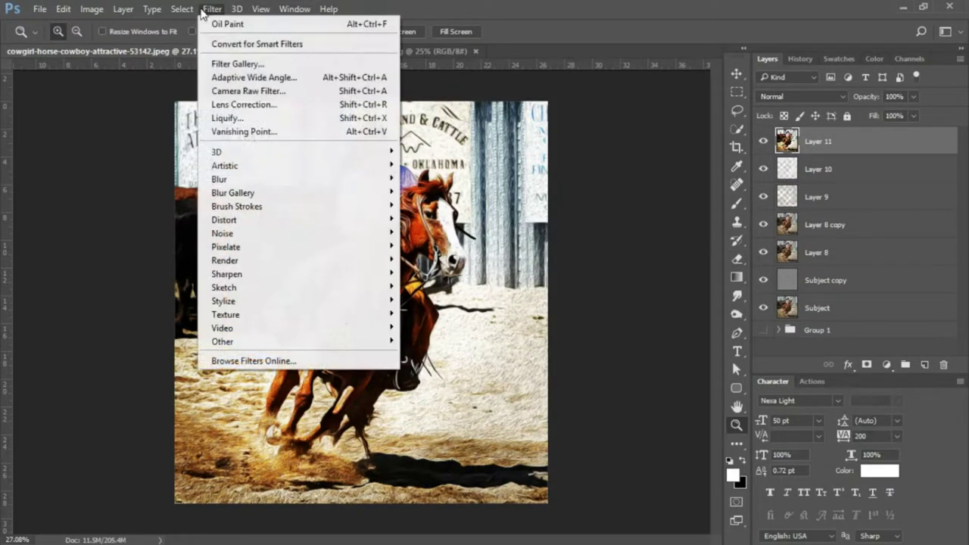
{"action": "left_click", "coordinate": [252, 65]}
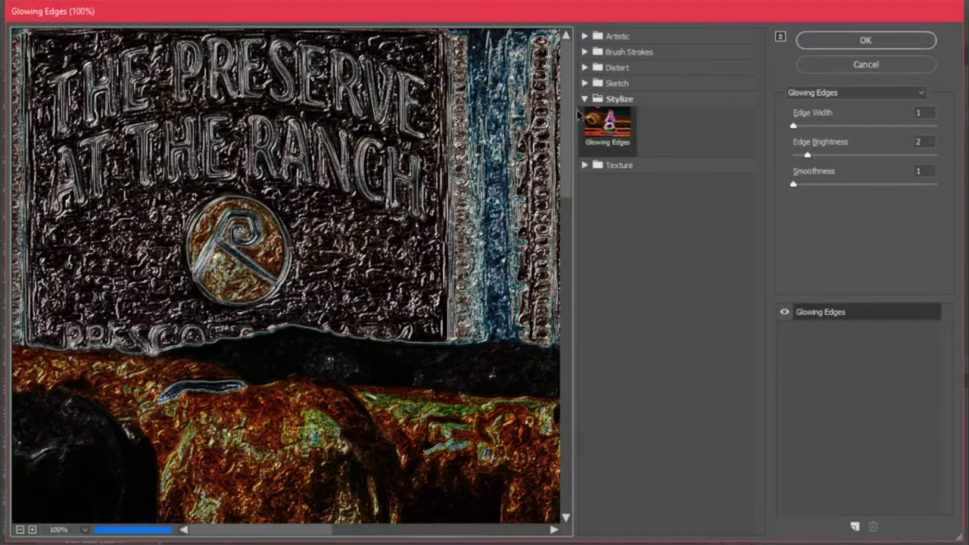
{"action": "left_click", "coordinate": [588, 36]}
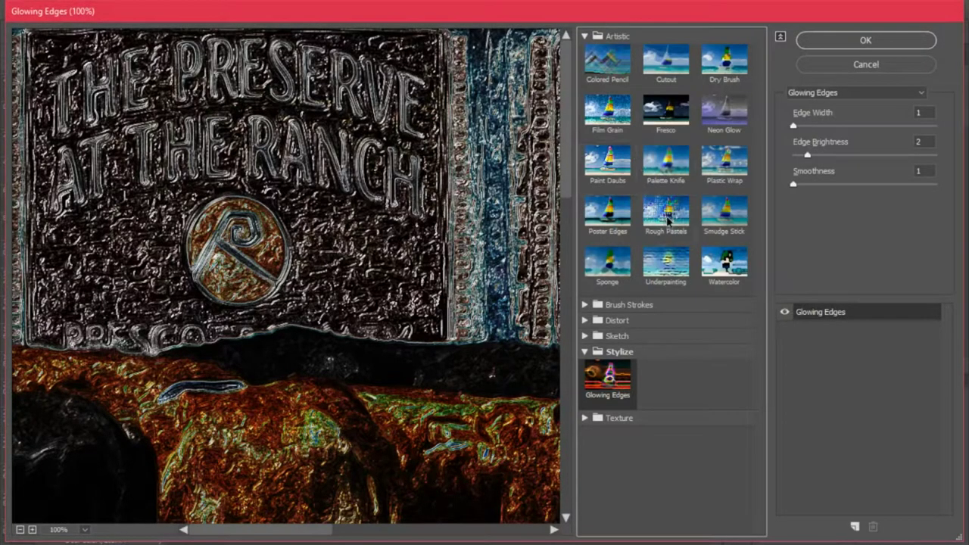
{"action": "left_click", "coordinate": [613, 219]}
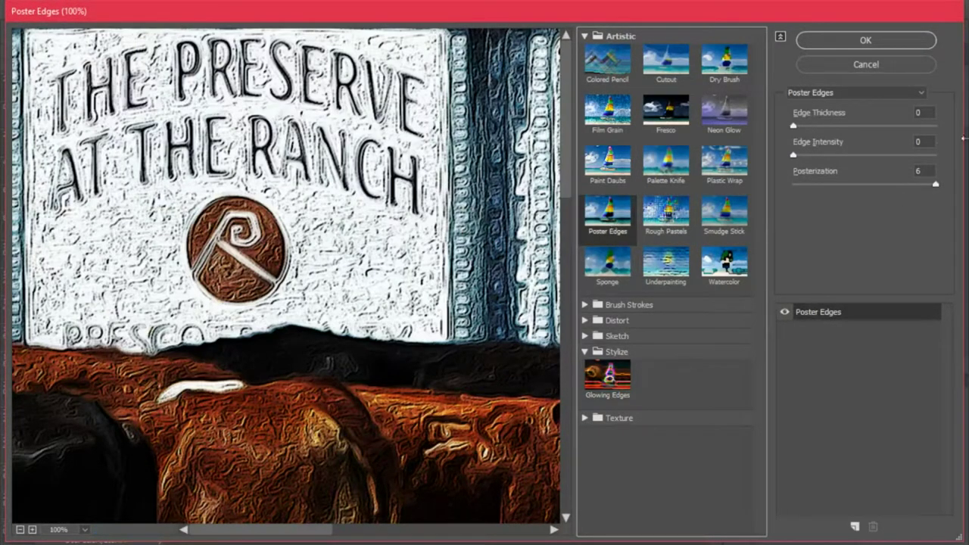
{"action": "mouse_move", "coordinate": [808, 123]}
{"action": "left_mouse_down"}
{"action": "mouse_move", "coordinate": [898, 124]}
{"action": "mouse_move", "coordinate": [793, 125]}
{"action": "left_mouse_up"}
{"action": "left_click", "coordinate": [865, 42]}
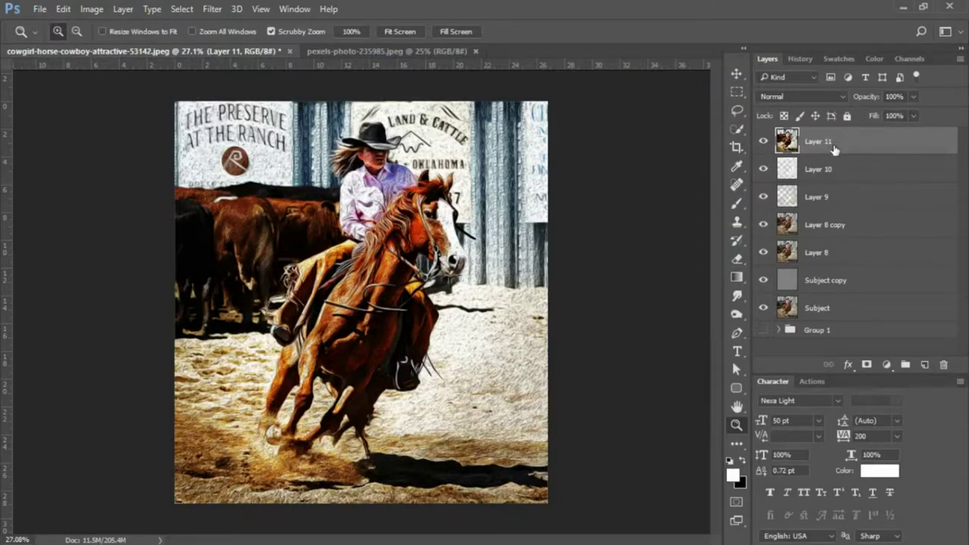
- Duplicate Layer 11 and desaturate the copy
{"action": "key", "text": "ctrl+j"}
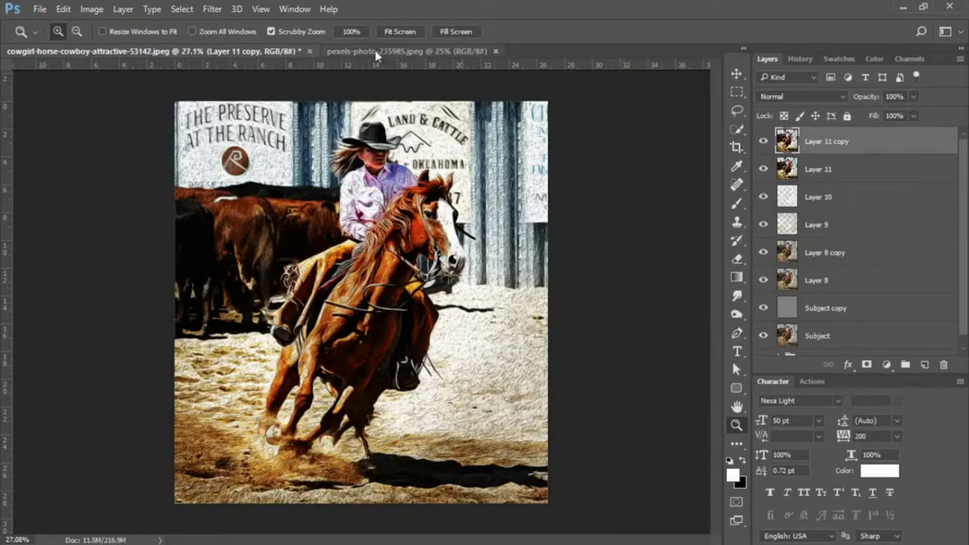
{"action": "left_click", "coordinate": [92, 9]}
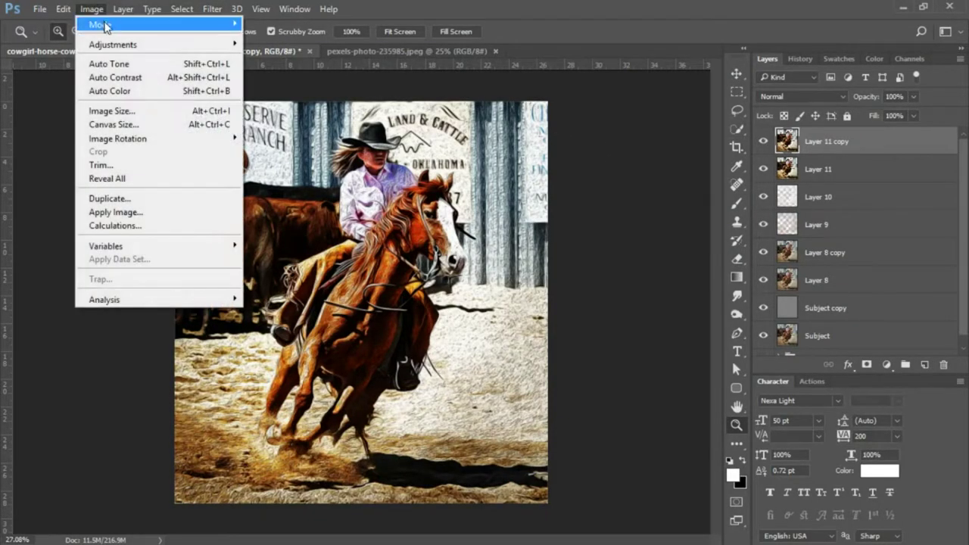
{"action": "mouse_move", "coordinate": [119, 44]}
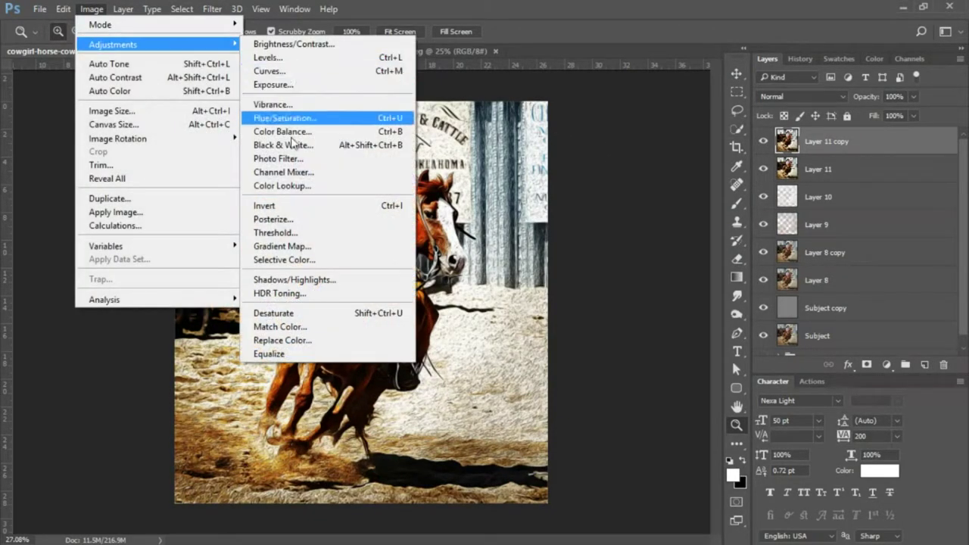
{"action": "left_click", "coordinate": [317, 313]}
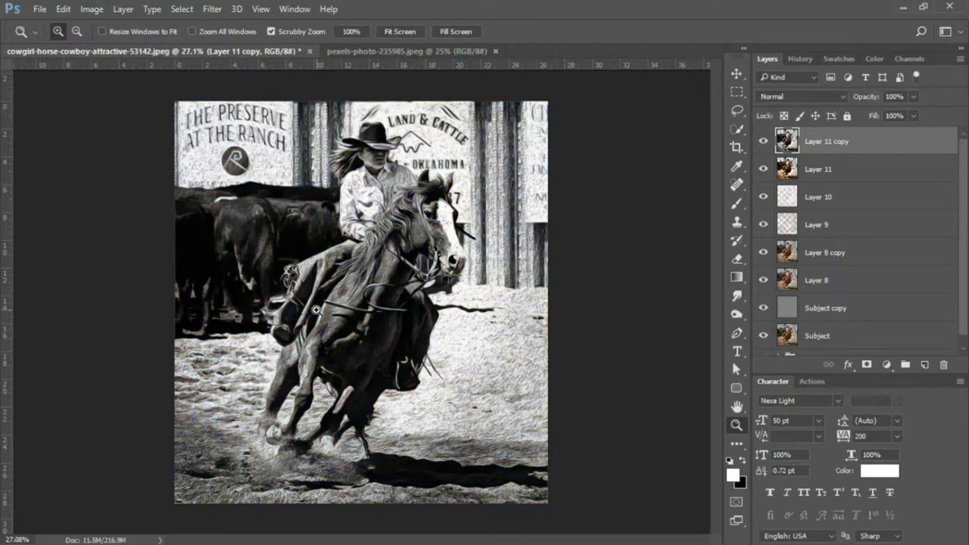
- Apply Glowing Edges (Width 1, Brightness 2, Smoothness 1) to Layer 11 copy
{"action": "left_click", "coordinate": [213, 9]}
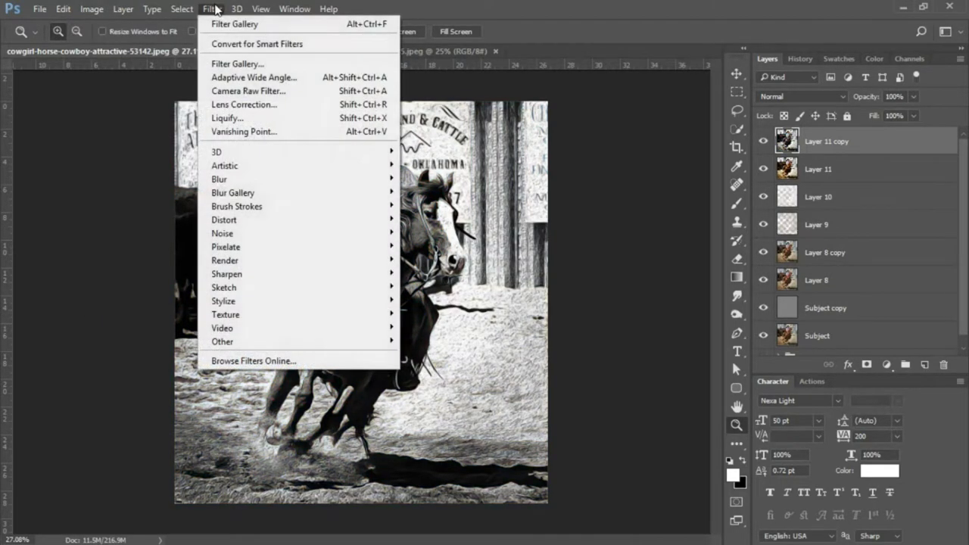
{"action": "left_click", "coordinate": [222, 65]}
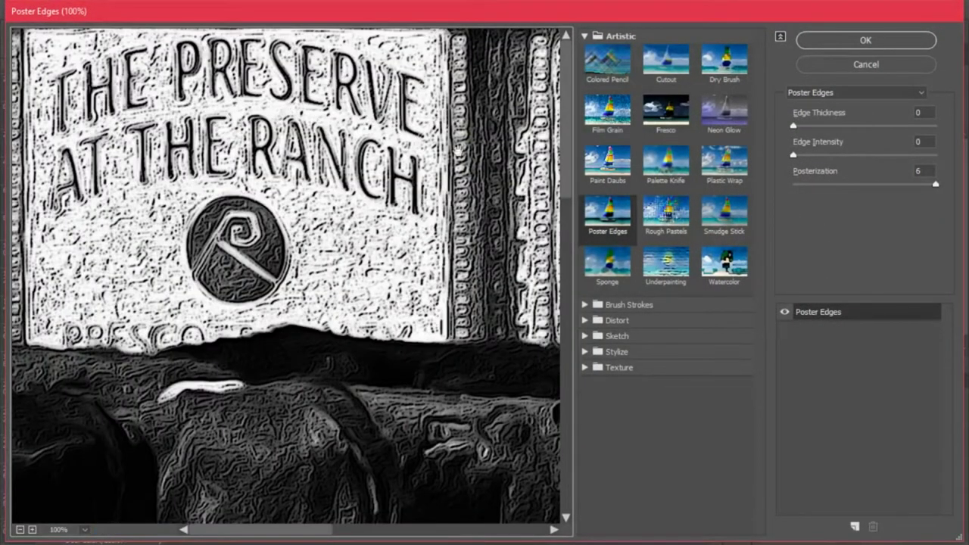
{"action": "left_click", "coordinate": [585, 352]}
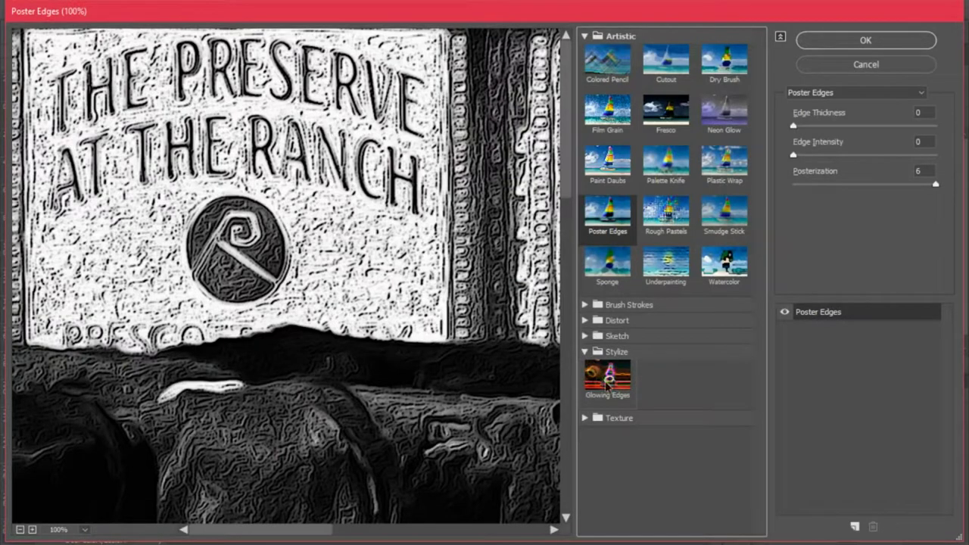
{"action": "left_click", "coordinate": [608, 383]}
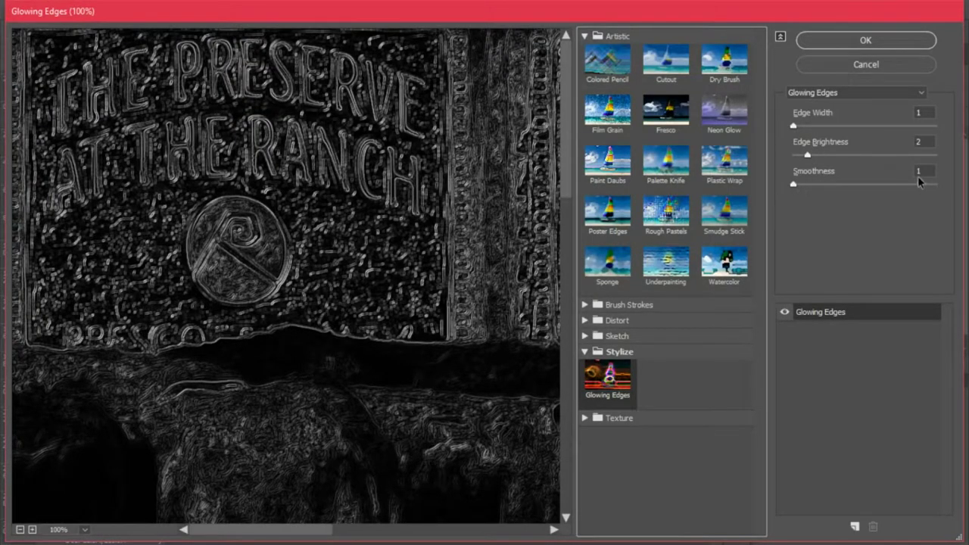
{"action": "left_click", "coordinate": [891, 40]}
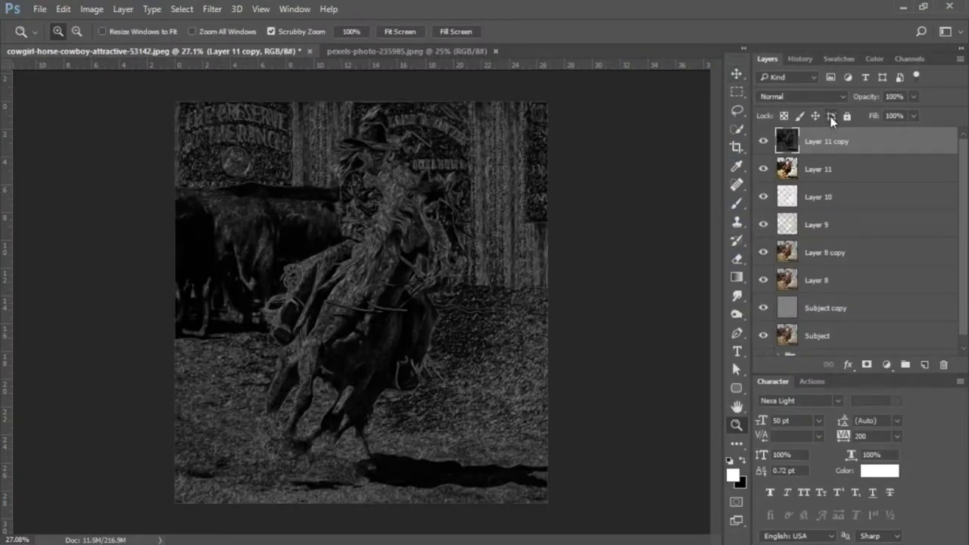
- Set Layer 11 copy to Screen blend mode at 70% opacity
{"action": "left_click", "coordinate": [814, 98]}
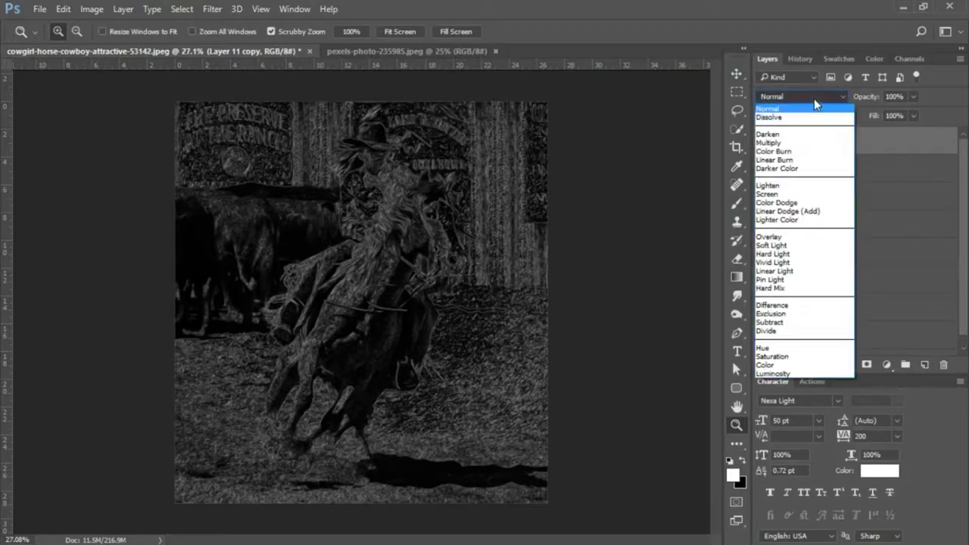
{"action": "left_click", "coordinate": [785, 194]}
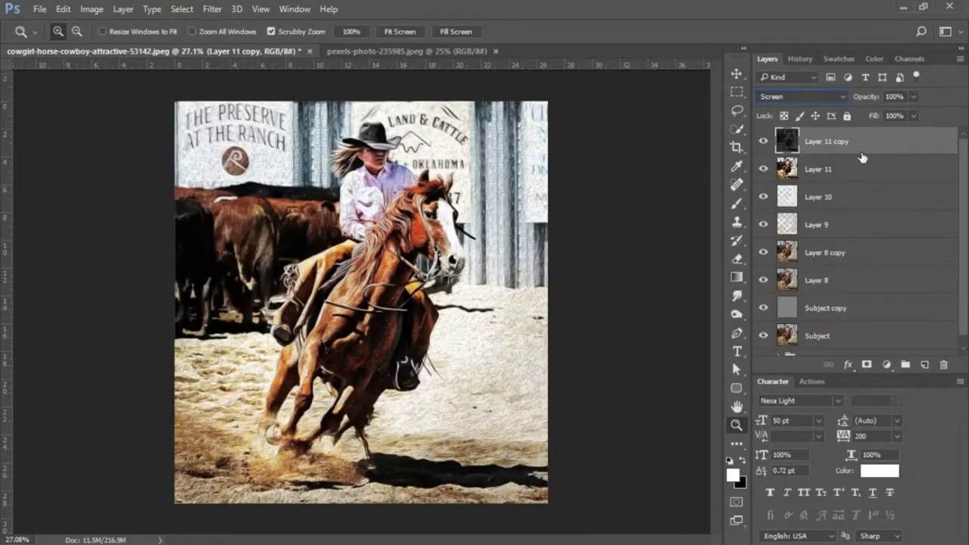
{"action": "left_click", "coordinate": [907, 95]}
{"action": "type", "text": "70"}
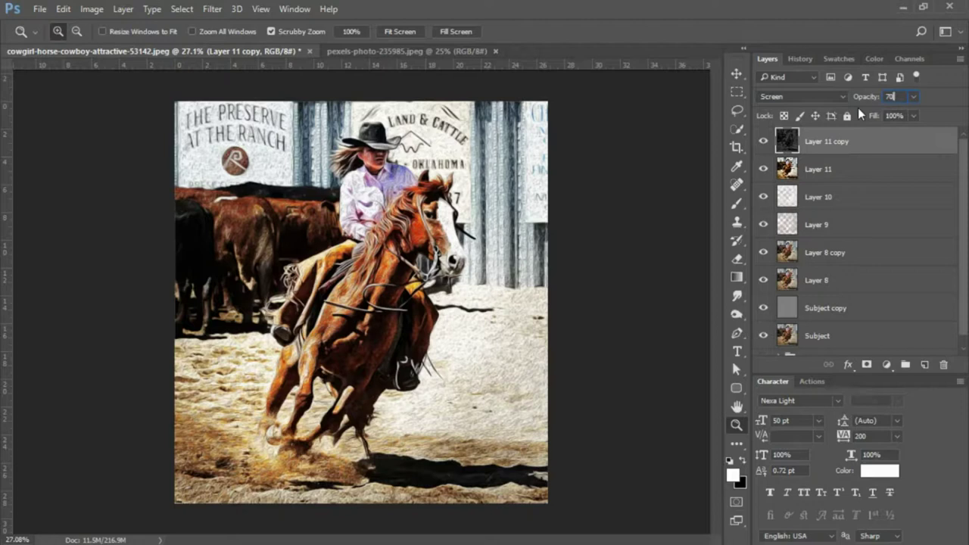
{"action": "key", "text": "Return"}
- Add a new Layer 12 and fill it entirely with 50% Gray using Edit > Fill
{"action": "left_click", "coordinate": [924, 364]}
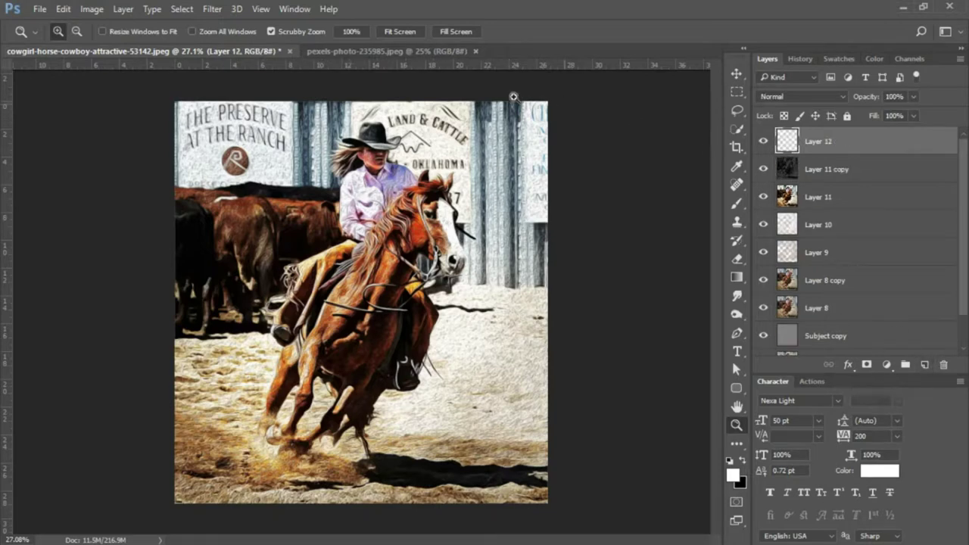
{"action": "left_click", "coordinate": [65, 11]}
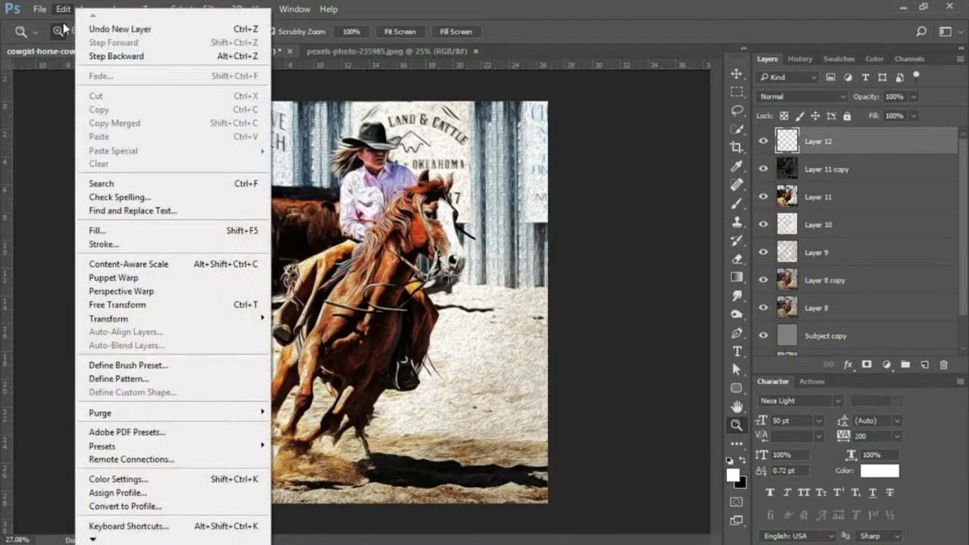
{"action": "left_click", "coordinate": [135, 228]}
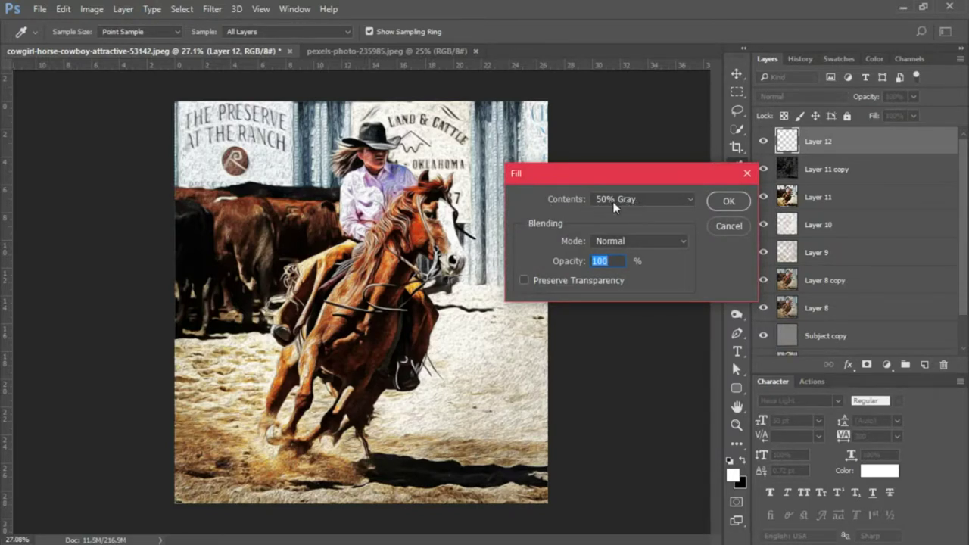
{"action": "left_click", "coordinate": [694, 199]}
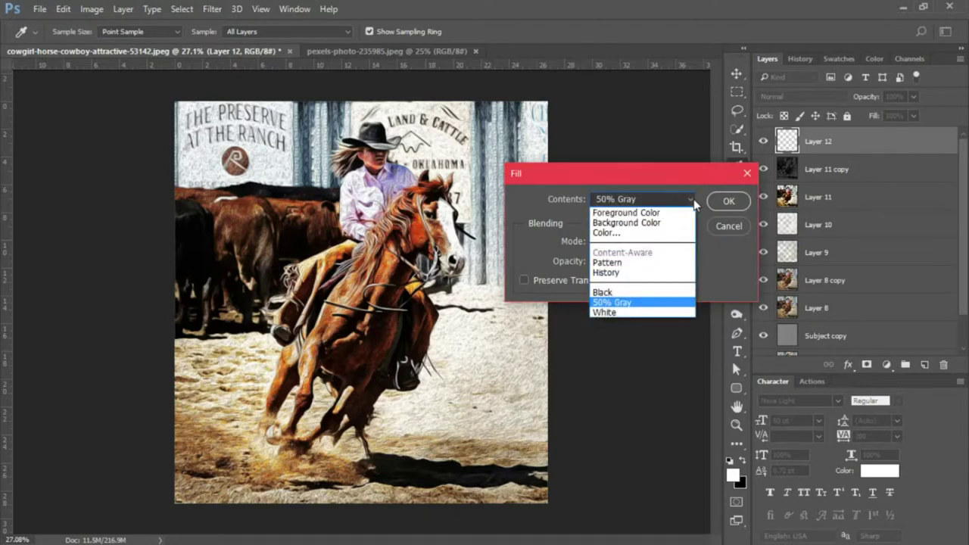
{"action": "left_click", "coordinate": [653, 303]}
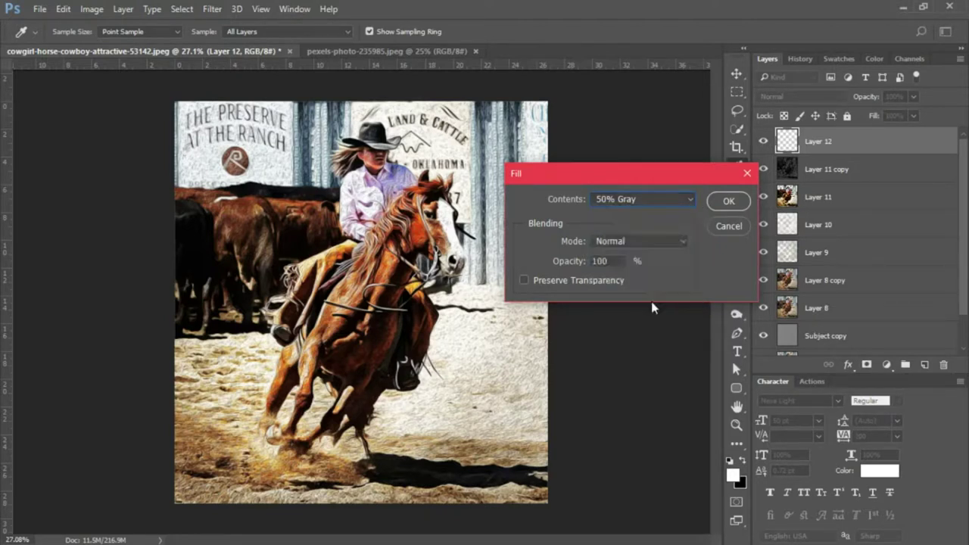
{"action": "left_click", "coordinate": [742, 199]}
{"action": "key", "text": "z"}
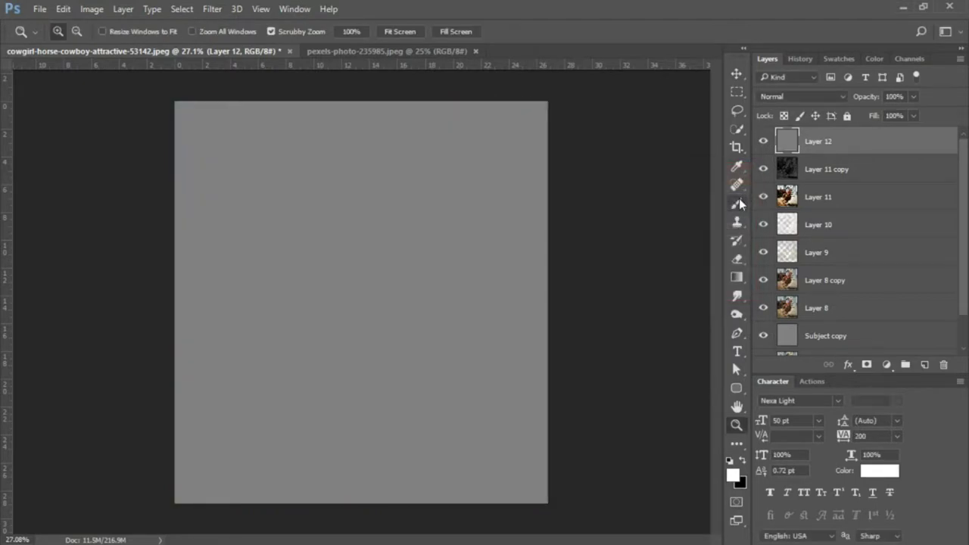
- Apply 20% Gaussian monochromatic Add Noise to gray Layer 12 and set it to Overlay
{"action": "left_click", "coordinate": [212, 9]}
{"action": "mouse_move", "coordinate": [212, 9]}
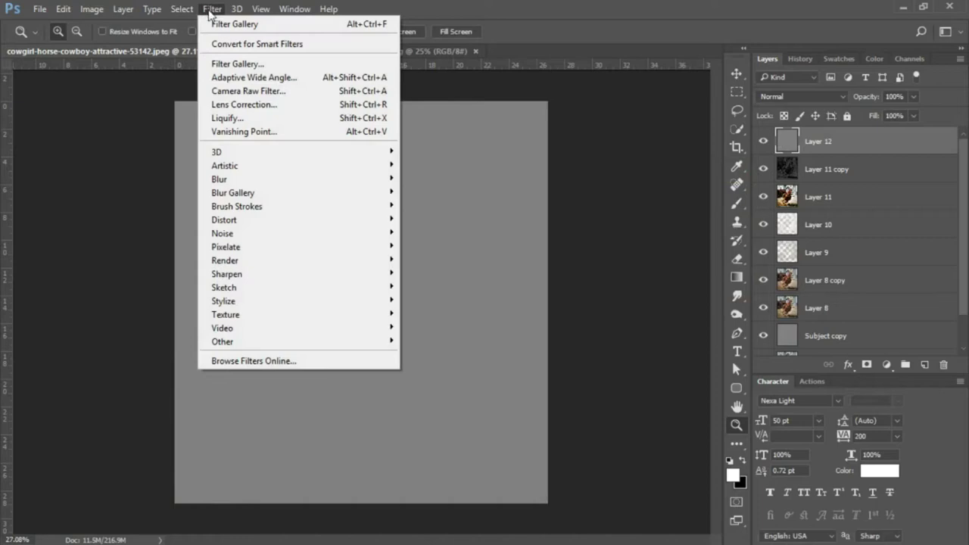
{"action": "mouse_move", "coordinate": [252, 235]}
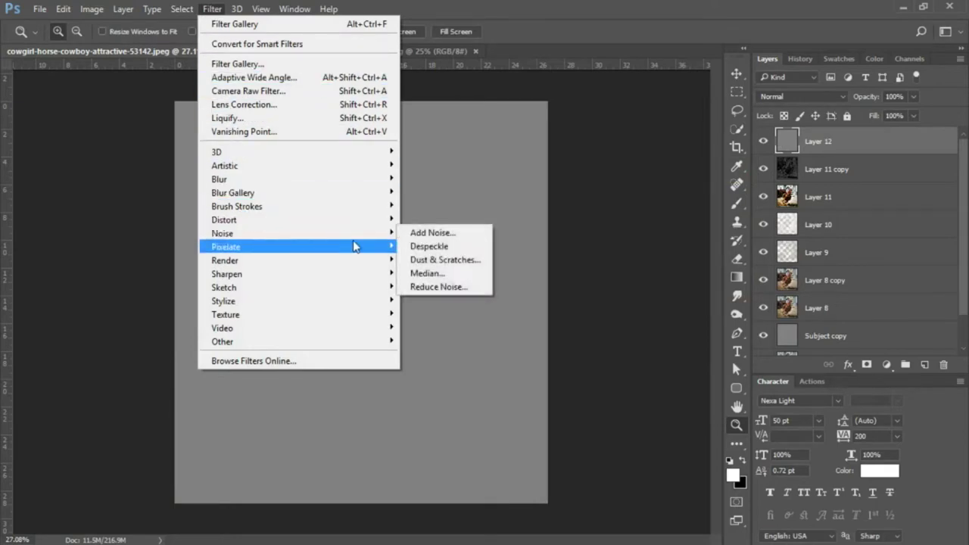
{"action": "left_click", "coordinate": [423, 231]}
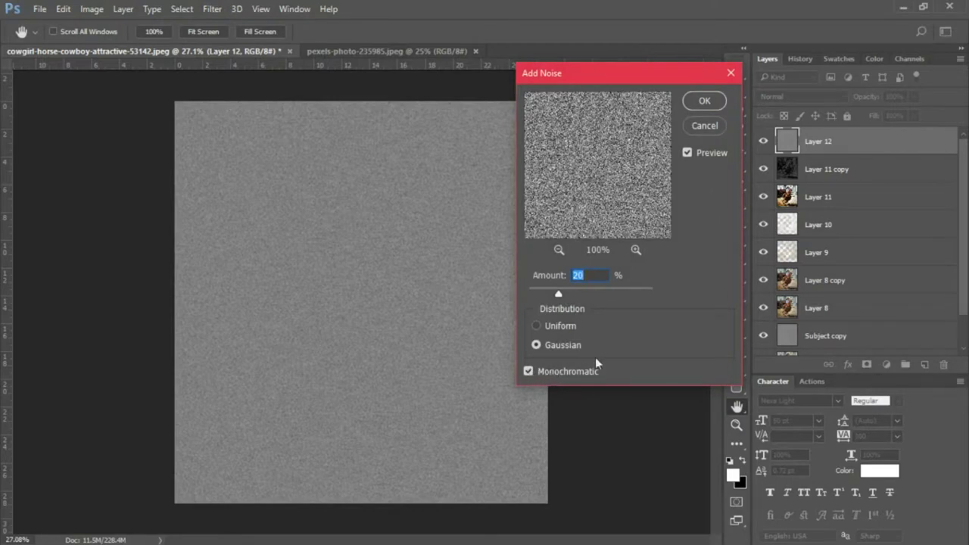
{"action": "left_click", "coordinate": [700, 103]}
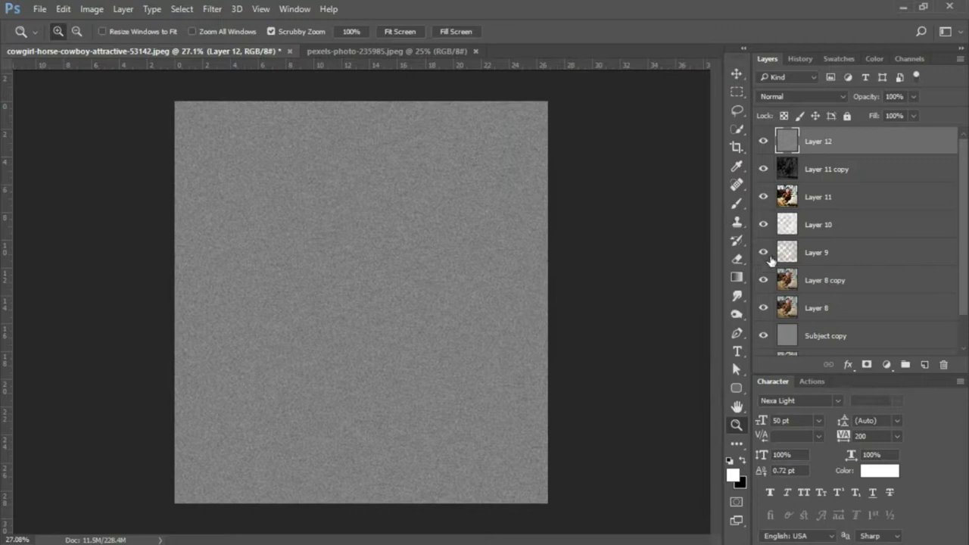
{"action": "left_click", "coordinate": [815, 97]}
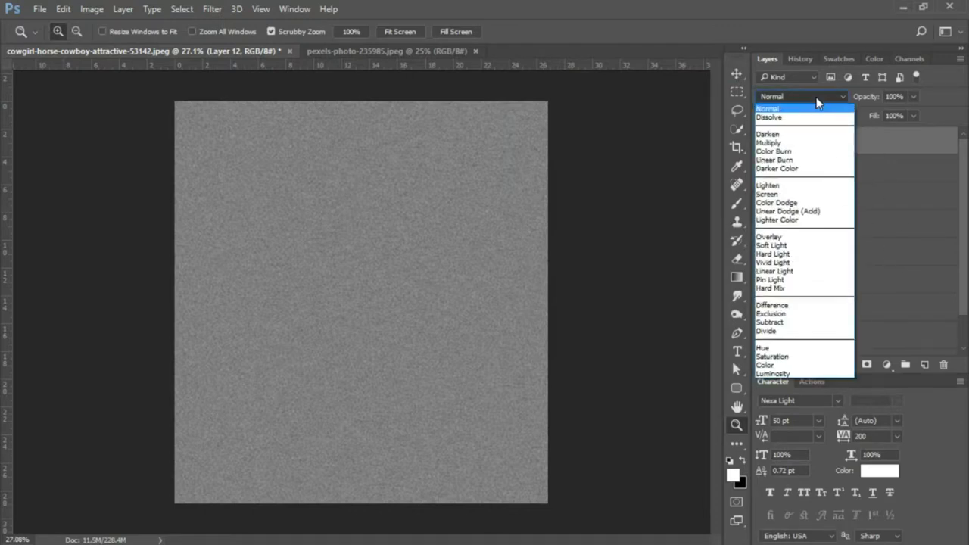
{"action": "left_click", "coordinate": [778, 238]}
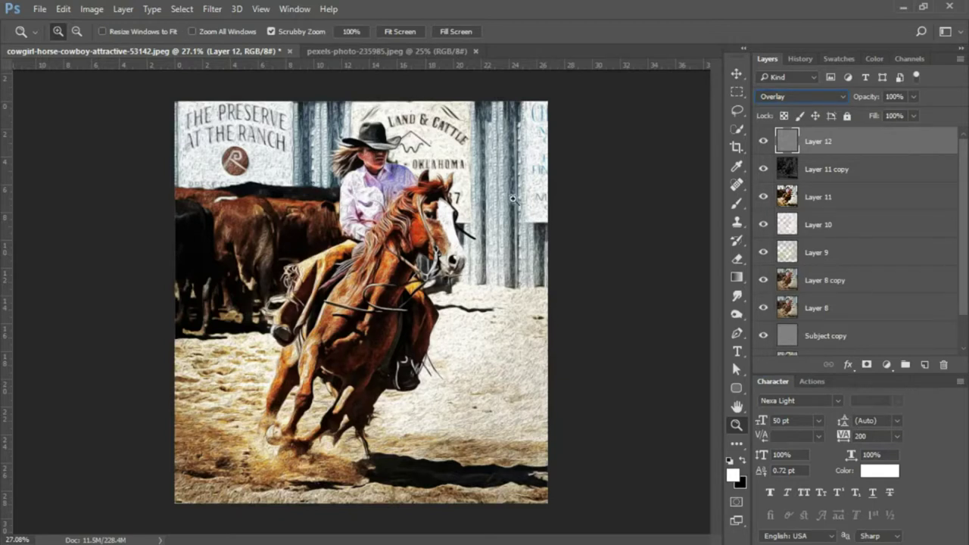
- Drag the parchment texture's Background from the pexels-photo document into the cowgirl image
{"action": "left_click", "coordinate": [413, 51]}
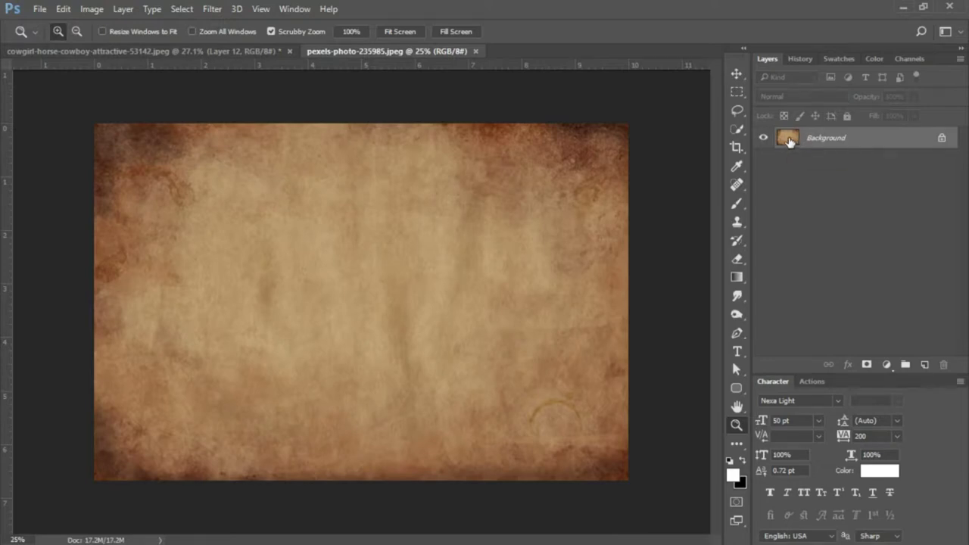
{"action": "left_click_drag", "start_coordinate": [788, 140], "coordinate": [288, 250]}
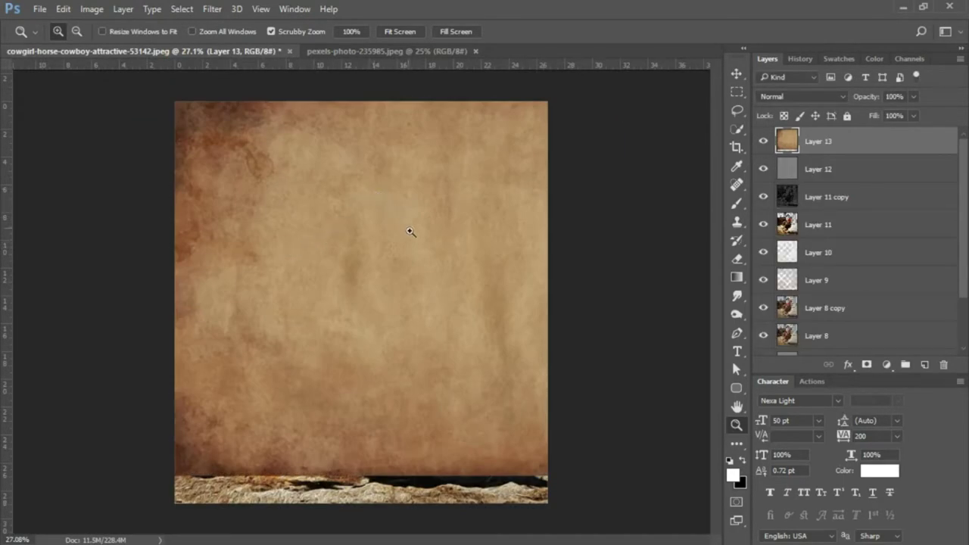
{"action": "key", "text": "ctrl+minus"}
{"action": "key", "text": "ctrl+minus"}
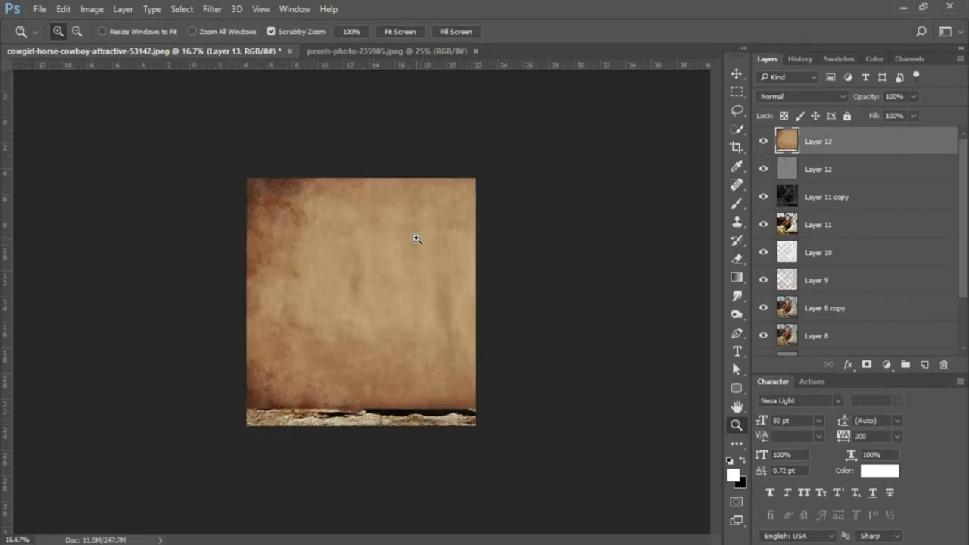
- Rotate the parchment Layer 13 by 90° and blend it in Soft Light
{"action": "key", "text": "ctrl+t"}
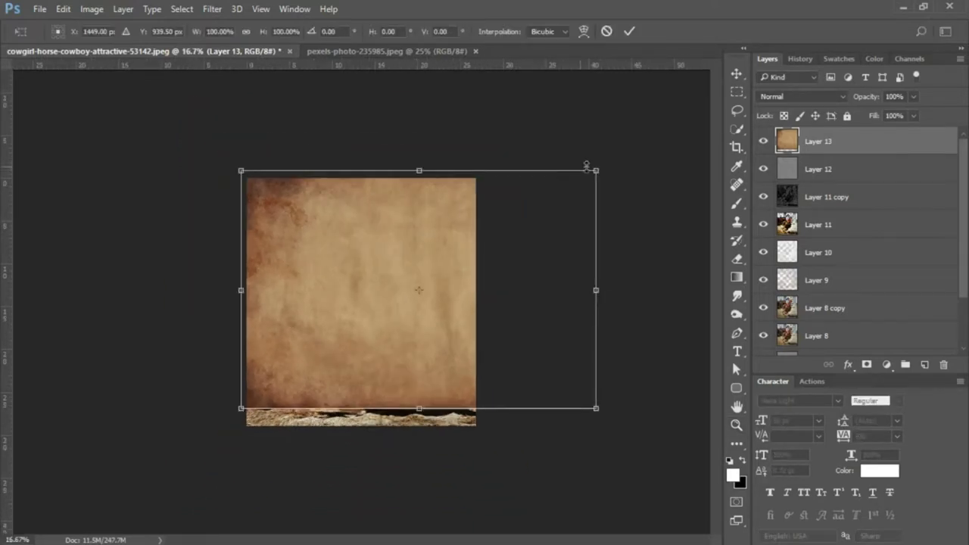
{"action": "left_click_drag", "start_coordinate": [610, 157], "coordinate": [365, 336]}
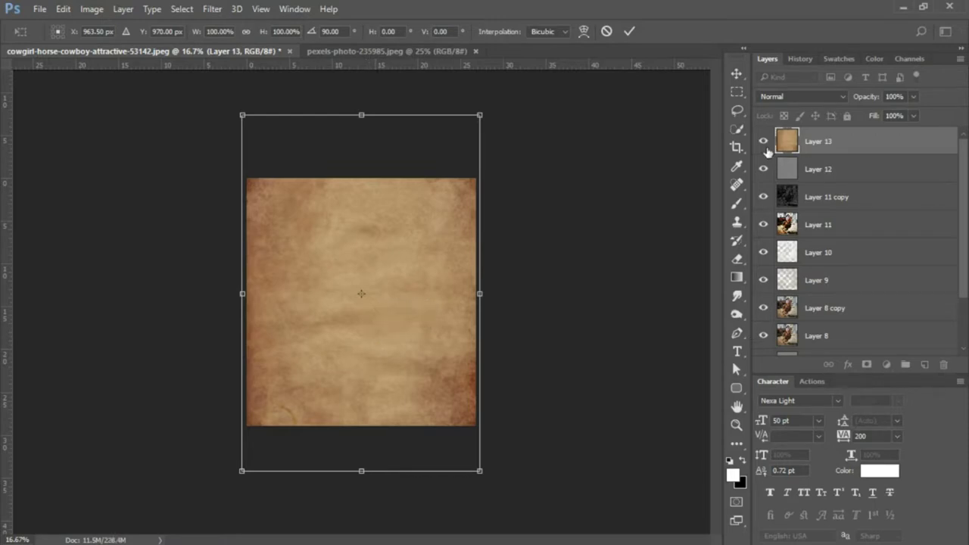
{"action": "key", "text": "Return"}
{"action": "key", "text": "z"}
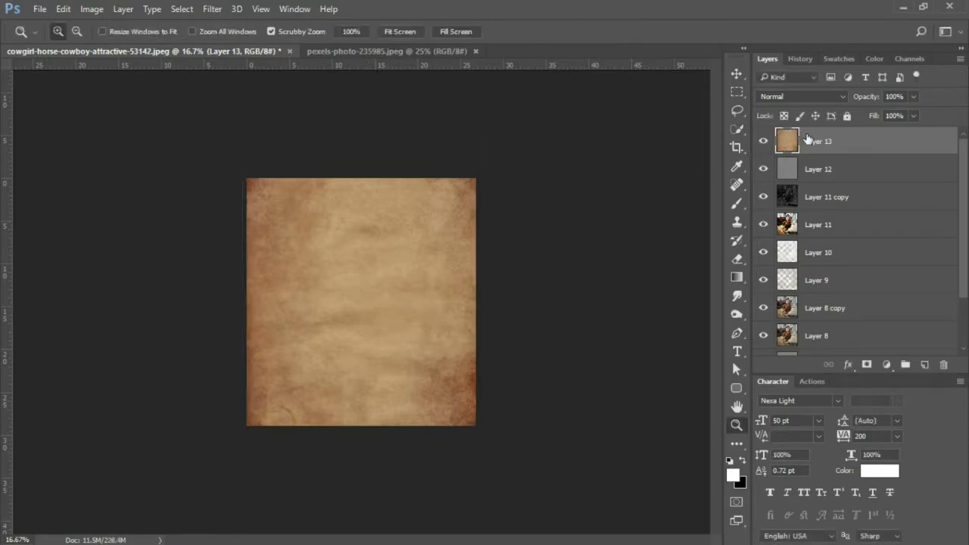
{"action": "left_click", "coordinate": [817, 97]}
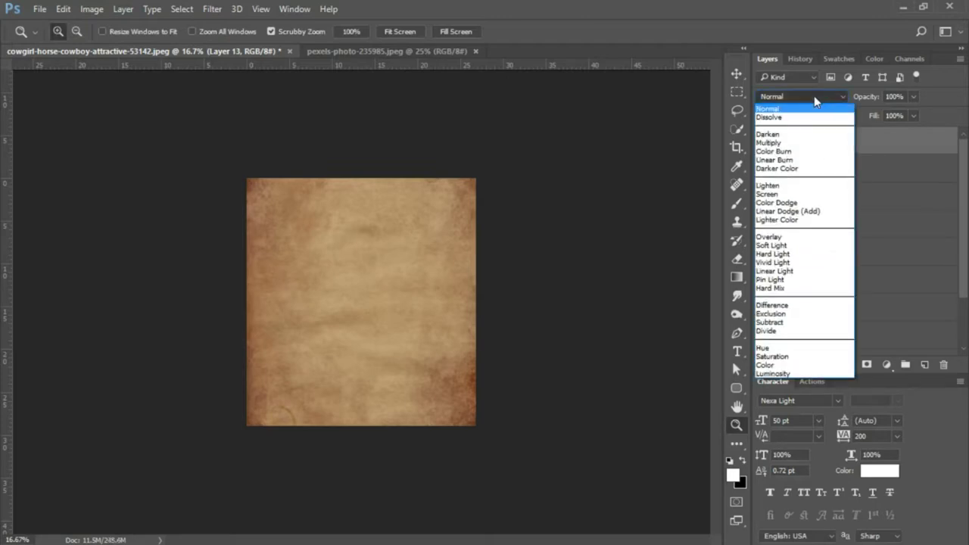
{"action": "left_click", "coordinate": [785, 247]}
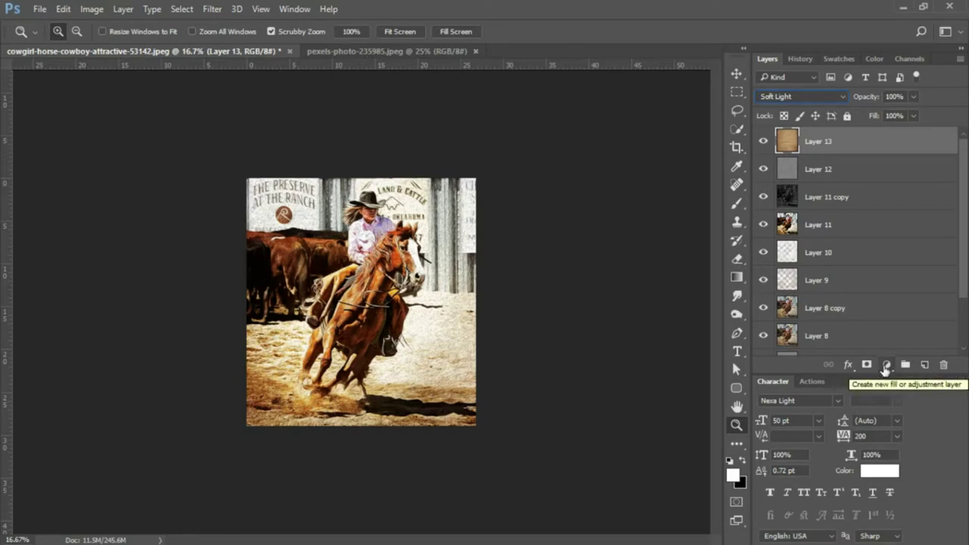
- Add a Color Lookup adjustment layer using the Candlelight.CUBE 3DLUT file
{"action": "left_click", "coordinate": [886, 365]}
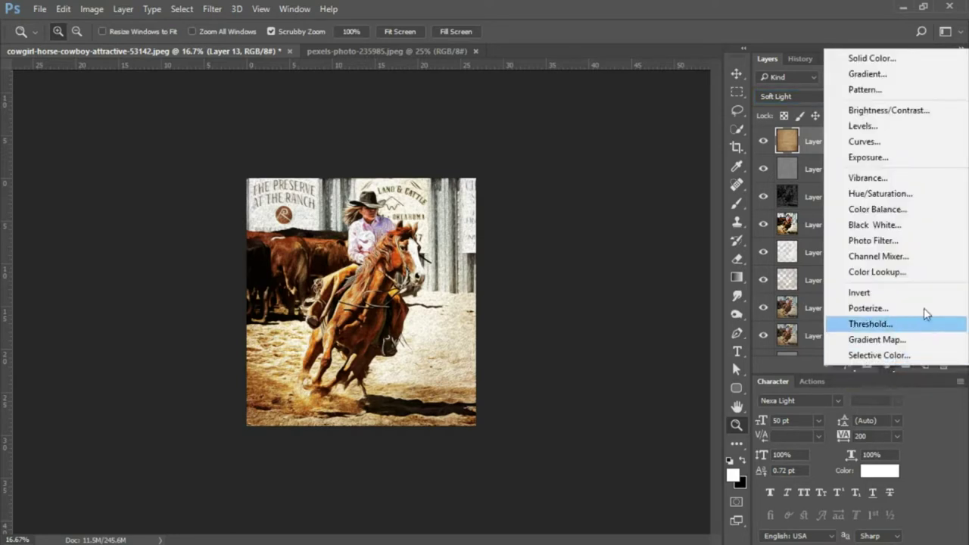
{"action": "left_click", "coordinate": [927, 278]}
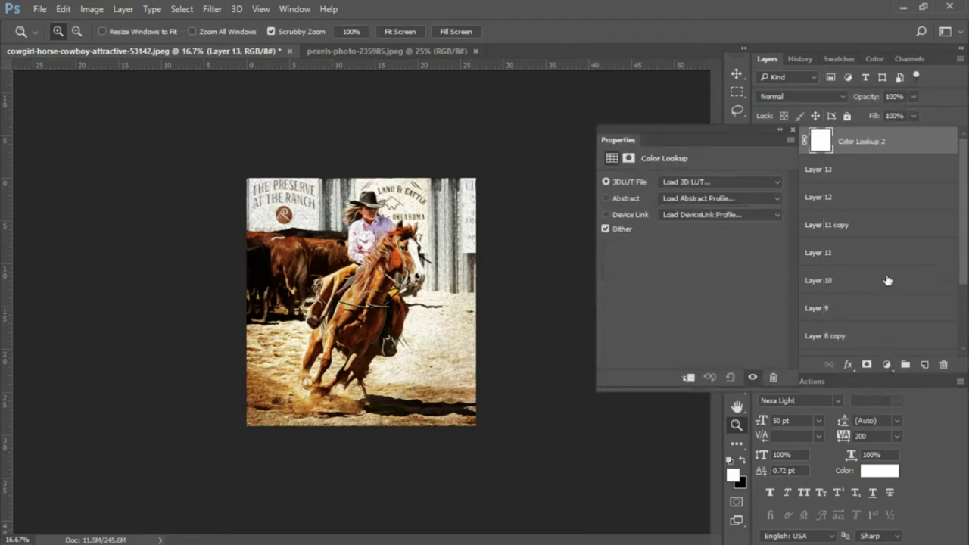
{"action": "left_click", "coordinate": [734, 184]}
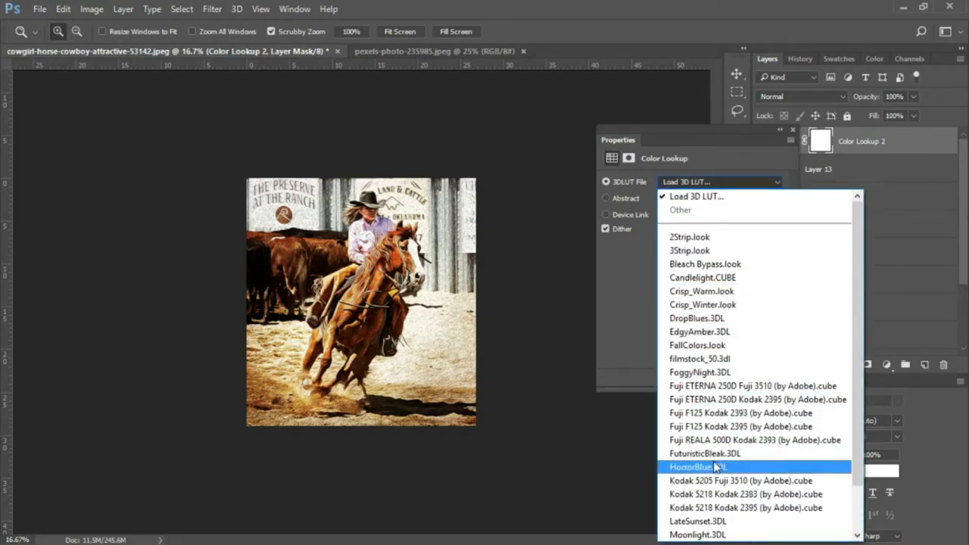
{"action": "left_click", "coordinate": [706, 279]}
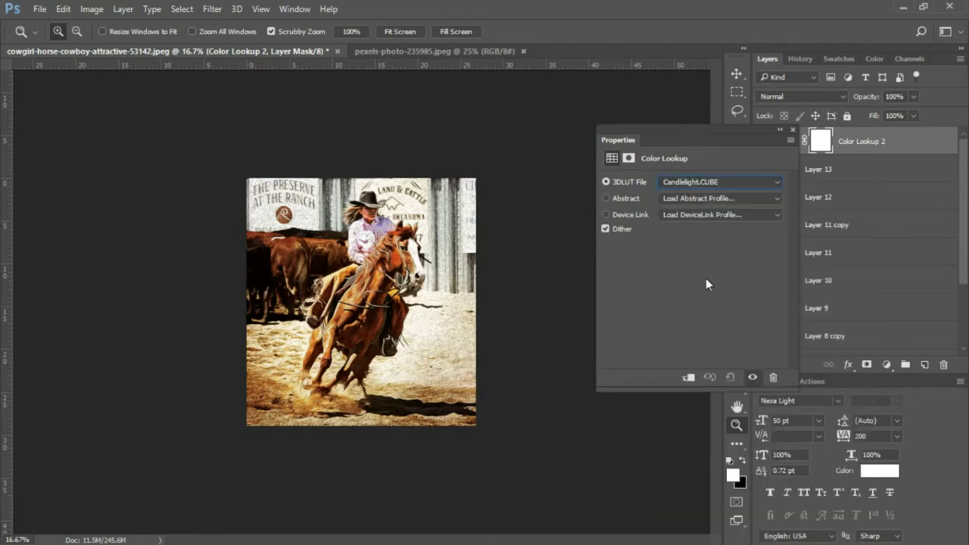
{"action": "left_click", "coordinate": [793, 128]}
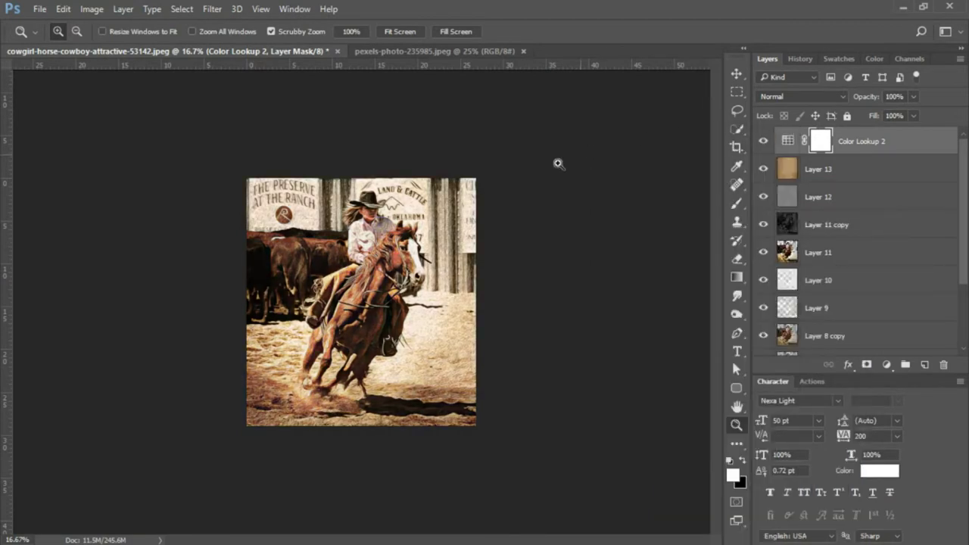
- Set the Color Lookup 2 layer's opacity to 74%
{"action": "left_click", "coordinate": [444, 301]}
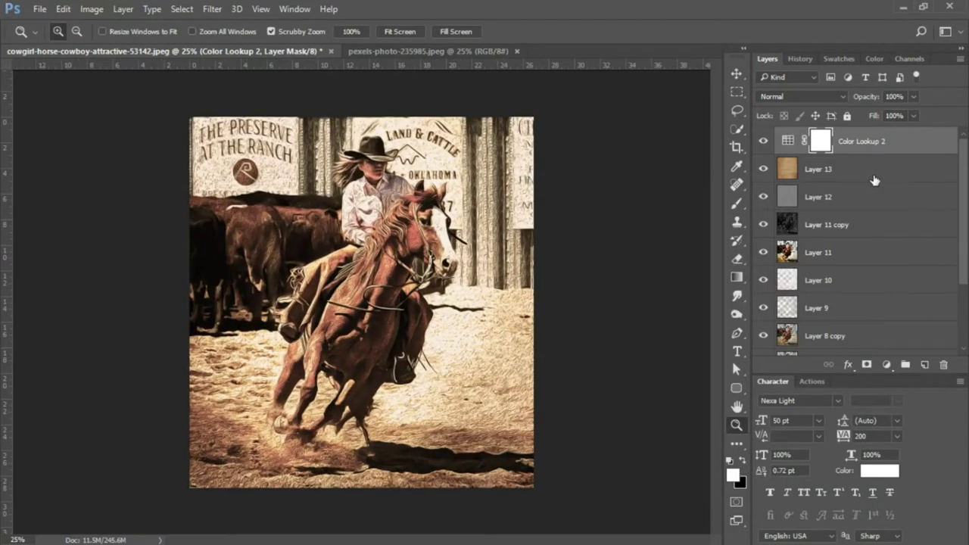
{"action": "left_click", "coordinate": [900, 96]}
{"action": "type", "text": "74"}
{"action": "key", "text": "Return"}
- Group layers Color Lookup 2 through Subject copy into Group 2, toggling its visibility to compare
{"action": "scroll", "coordinate": [855, 198], "scroll_direction": "down", "scroll_amount": 2}
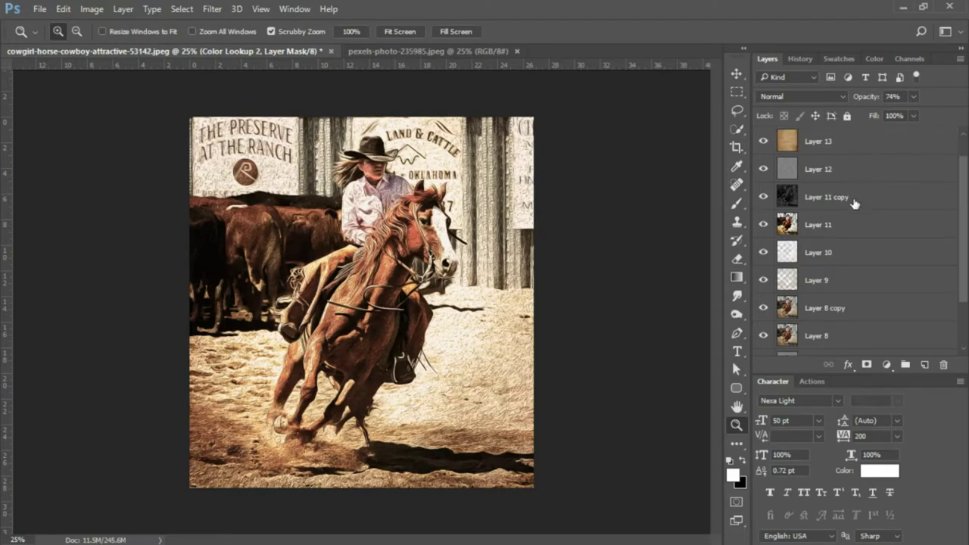
{"action": "scroll", "coordinate": [859, 193], "scroll_direction": "down", "scroll_amount": 1}
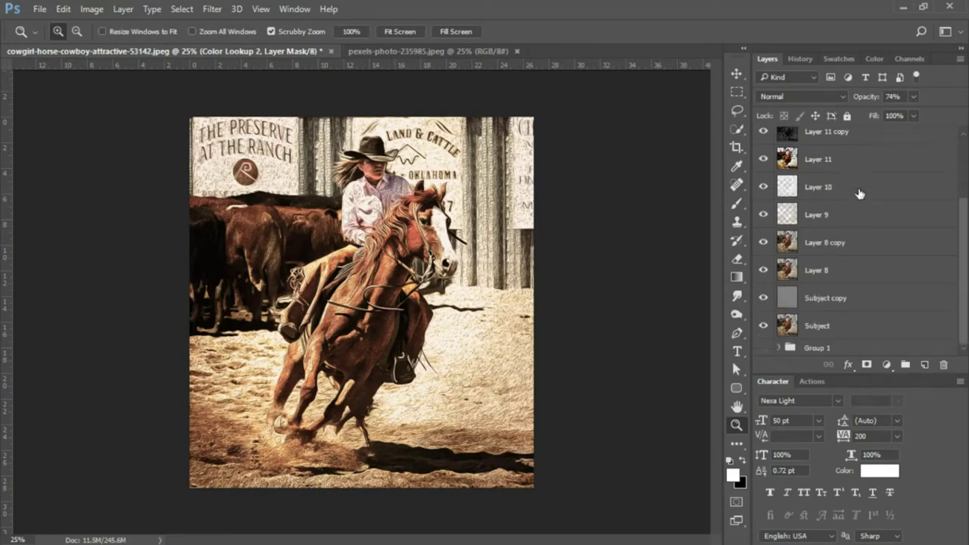
{"action": "left_click", "coordinate": [817, 299], "text": "shift"}
{"action": "key", "text": "ctrl+g"}
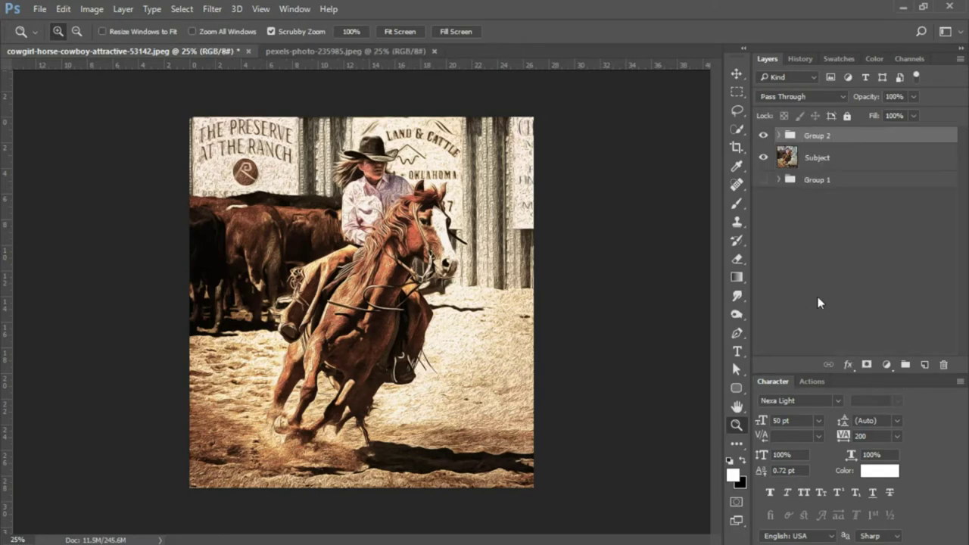
{"action": "left_click", "coordinate": [762, 136]}
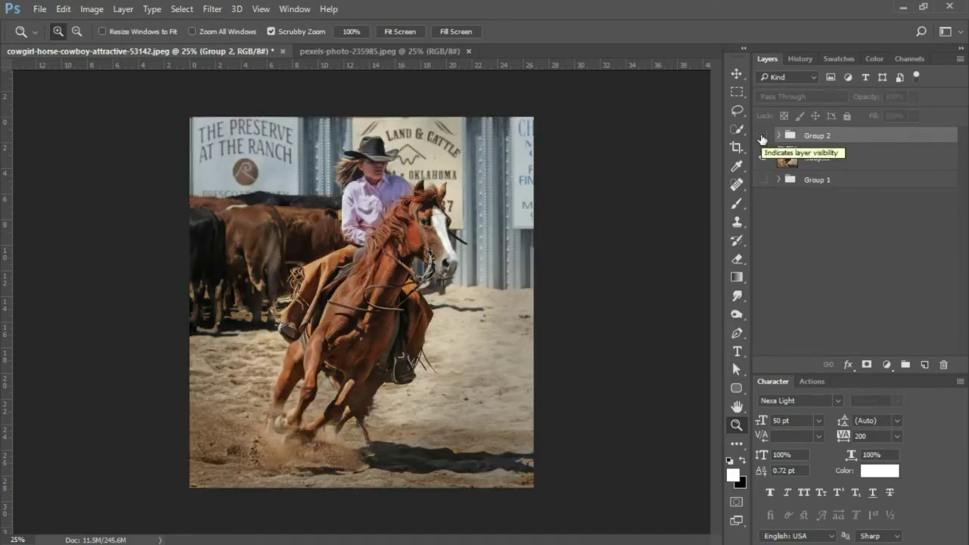
{"action": "left_click", "coordinate": [762, 137]}
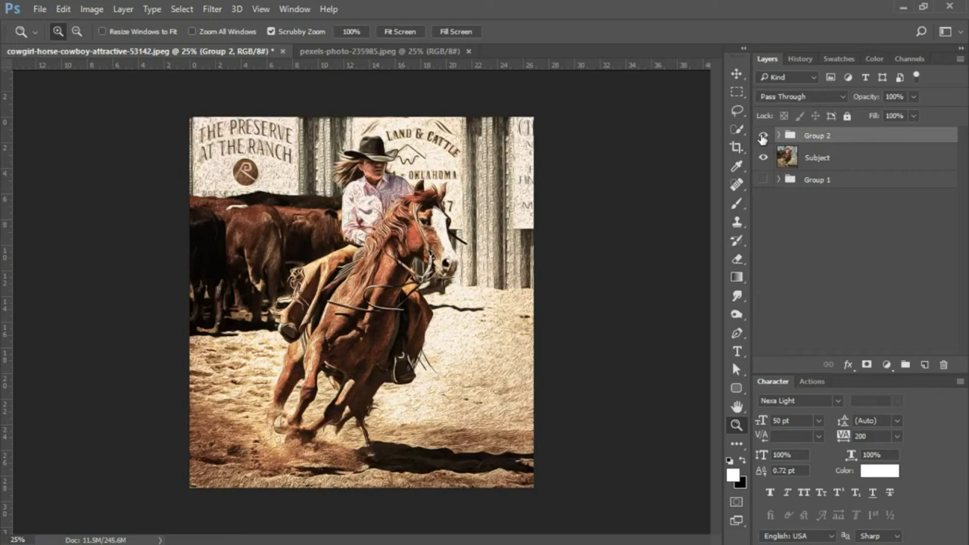